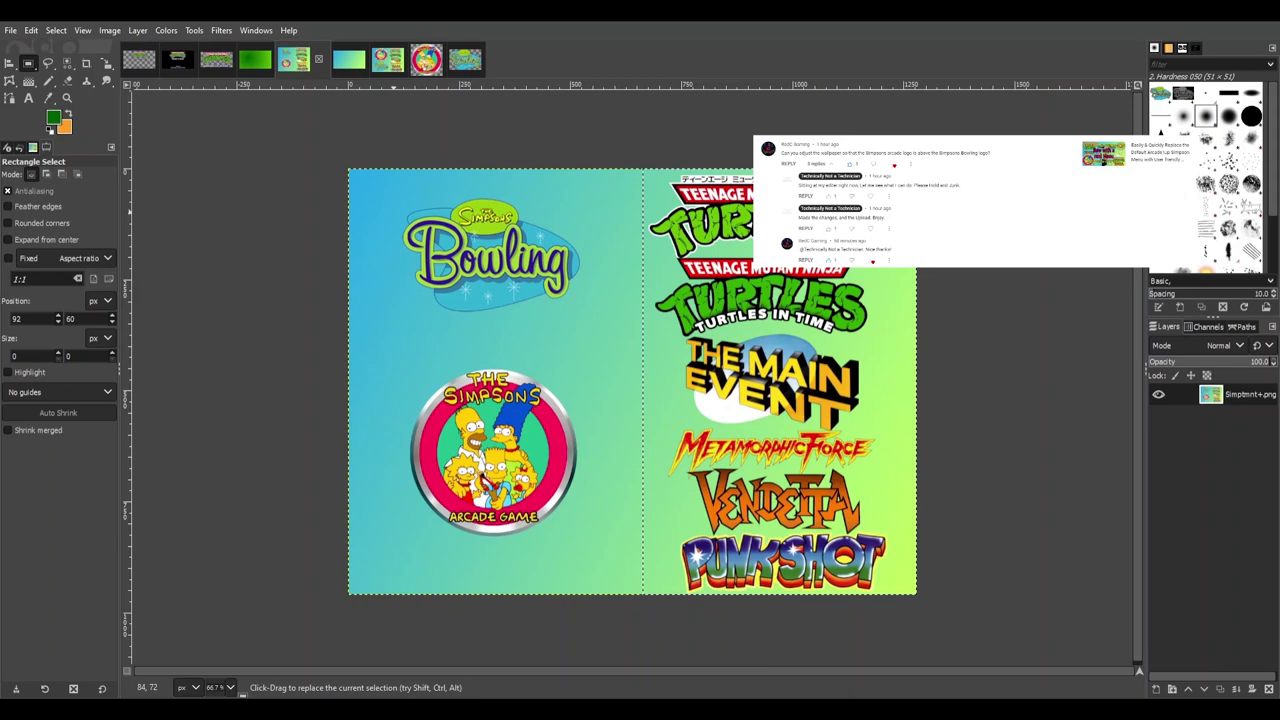
Bring up the rearranged image with the Simpsons arcade logo above the Bowling logo
left_click(388, 60)
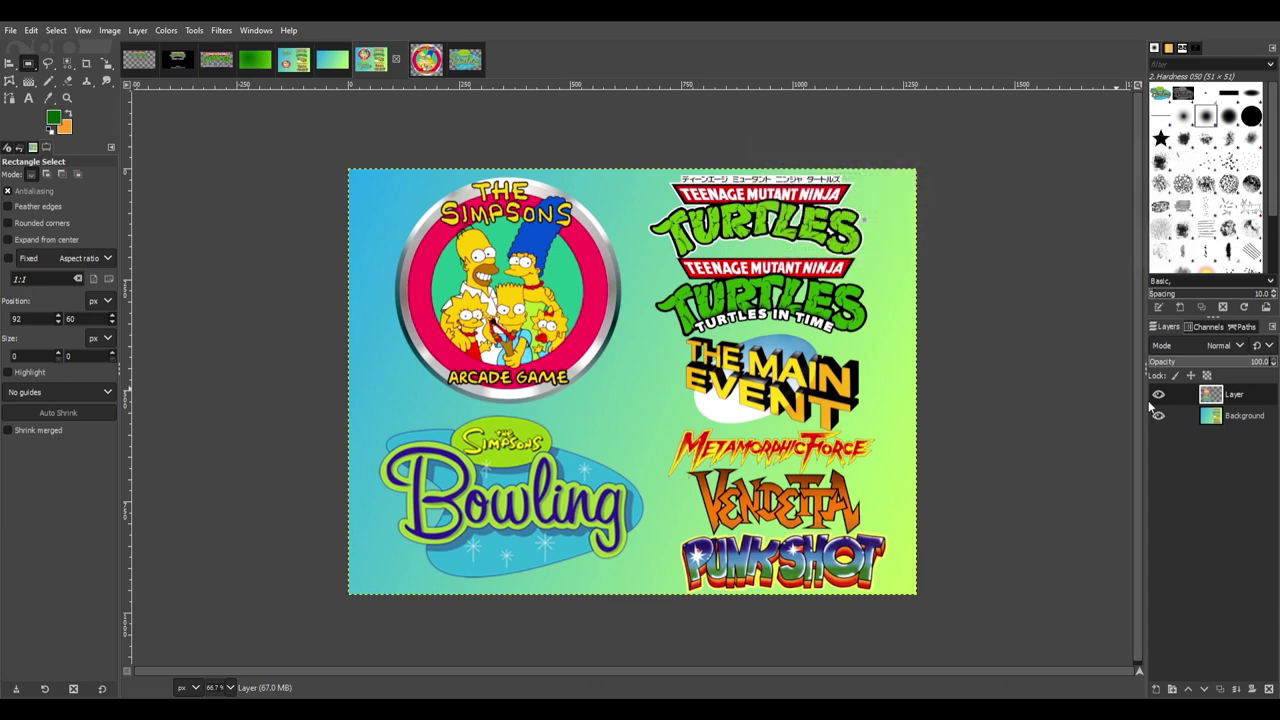
Compare the rearranged logo image with the original wallpaper, then hide the gradient Background layer
left_click(293, 60)
left_click(375, 63)
left_click(293, 63)
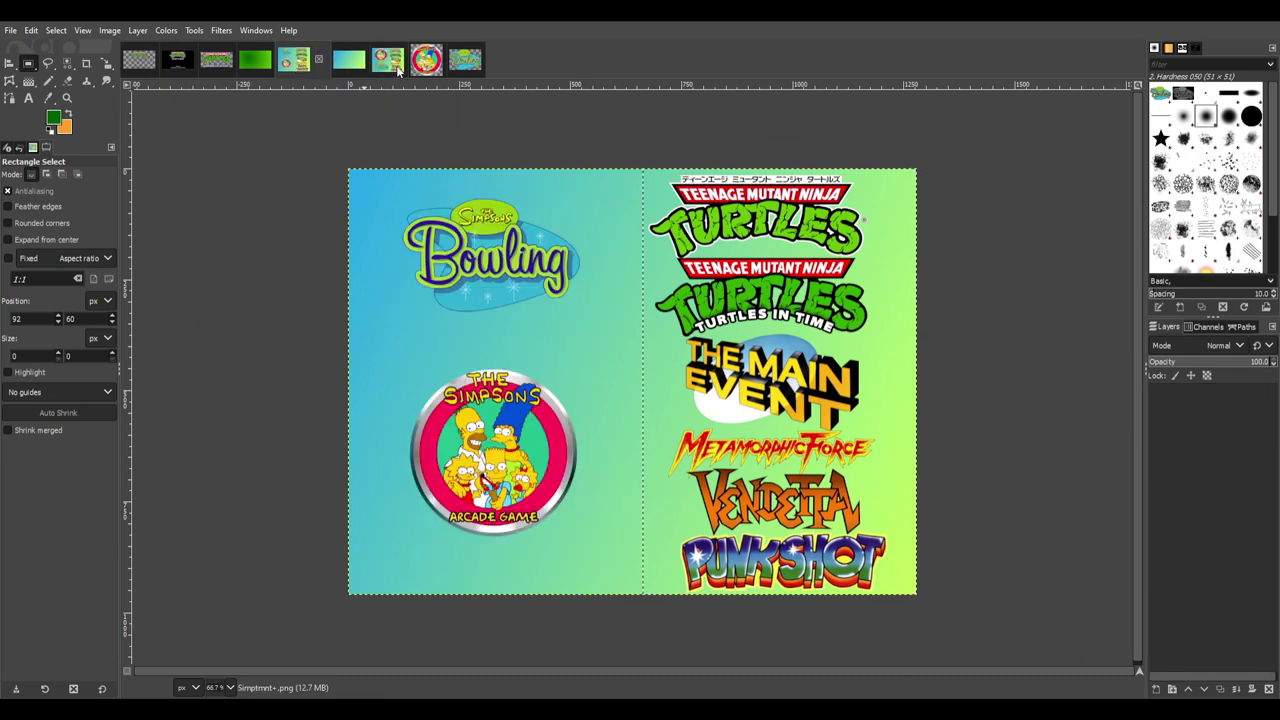
left_click(375, 66)
left_click(293, 62)
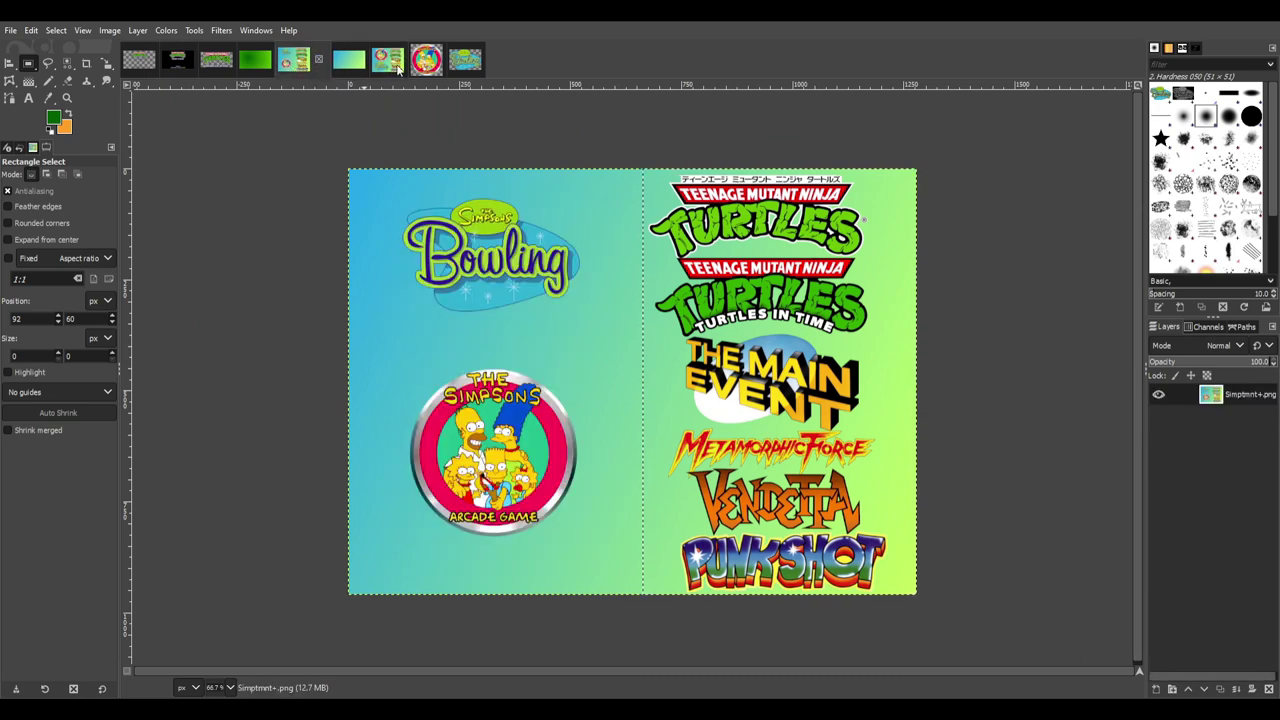
left_click(373, 63)
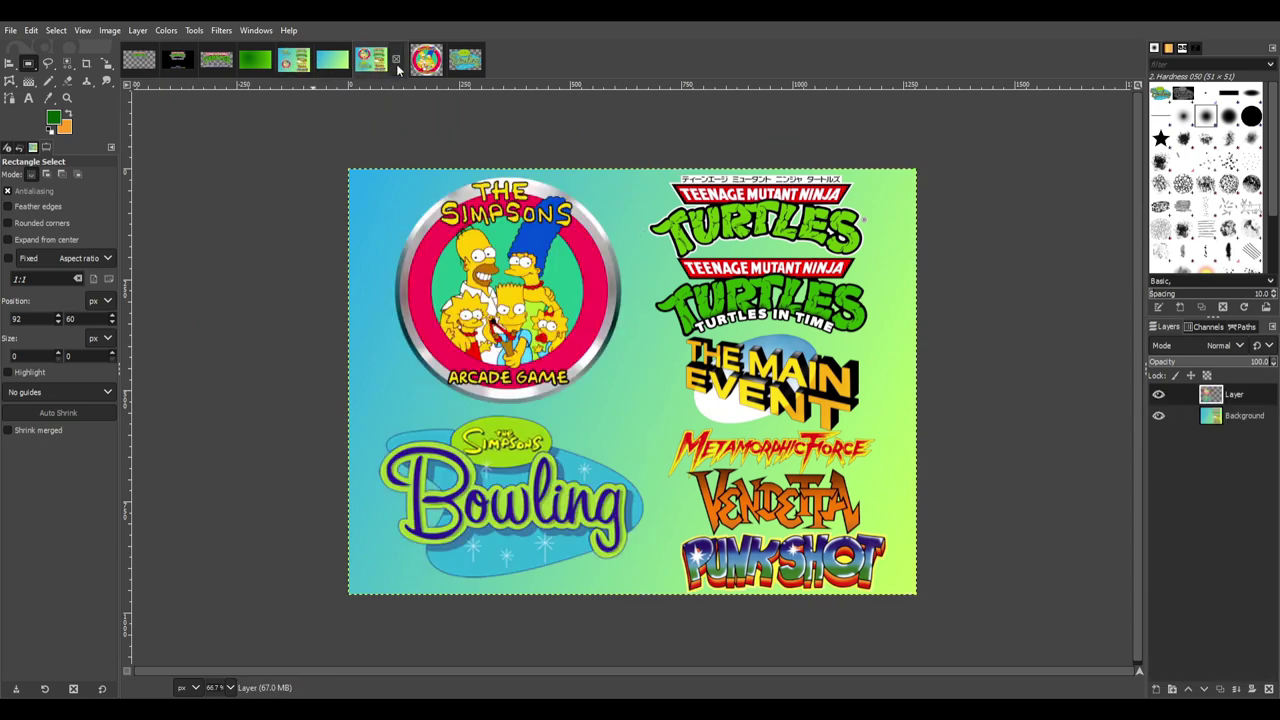
left_click(1159, 415)
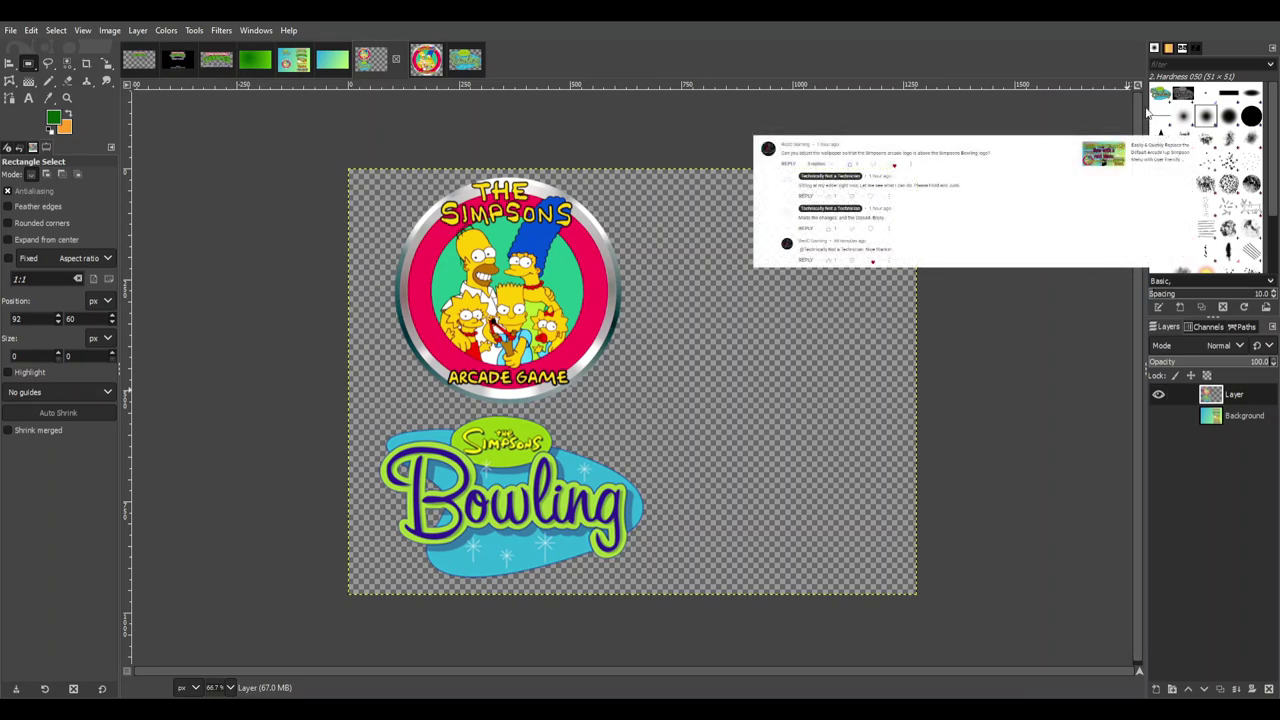
Add a new empty layer and rectangle-select the area around the Simpsons arcade logo
key("shift+ctrl+n")
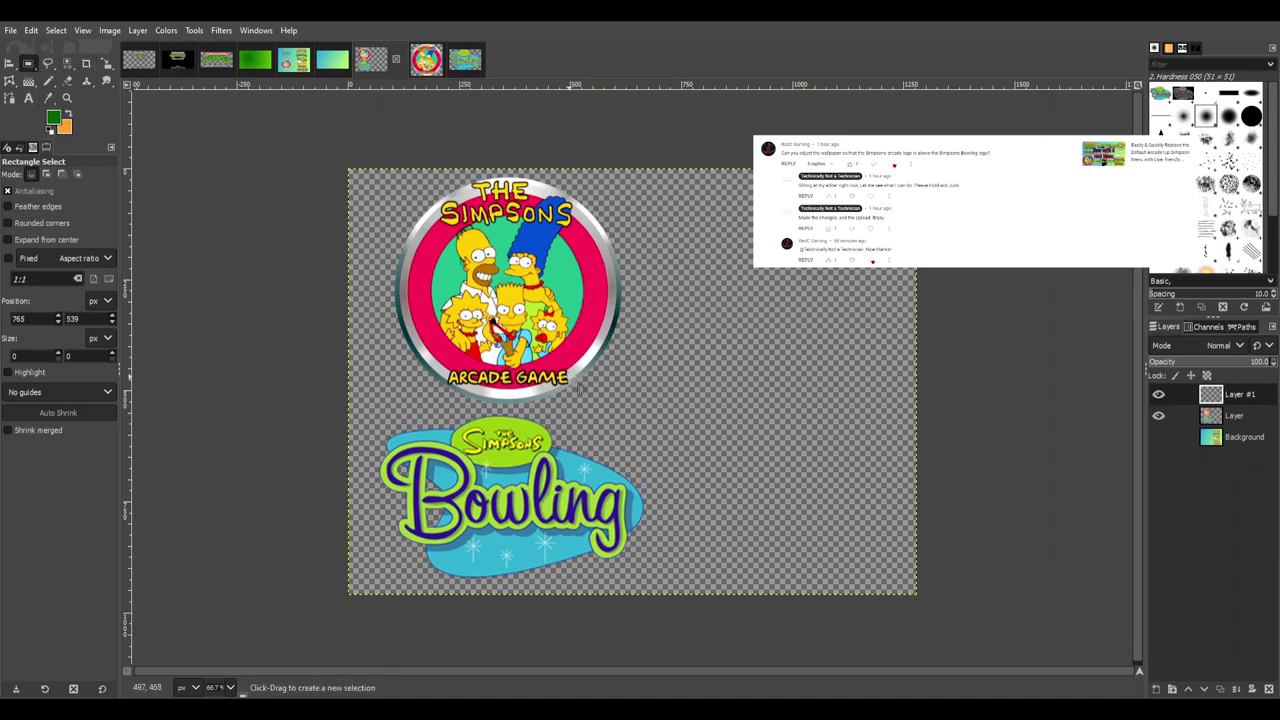
left_click_drag(660, 404, 345, 163)
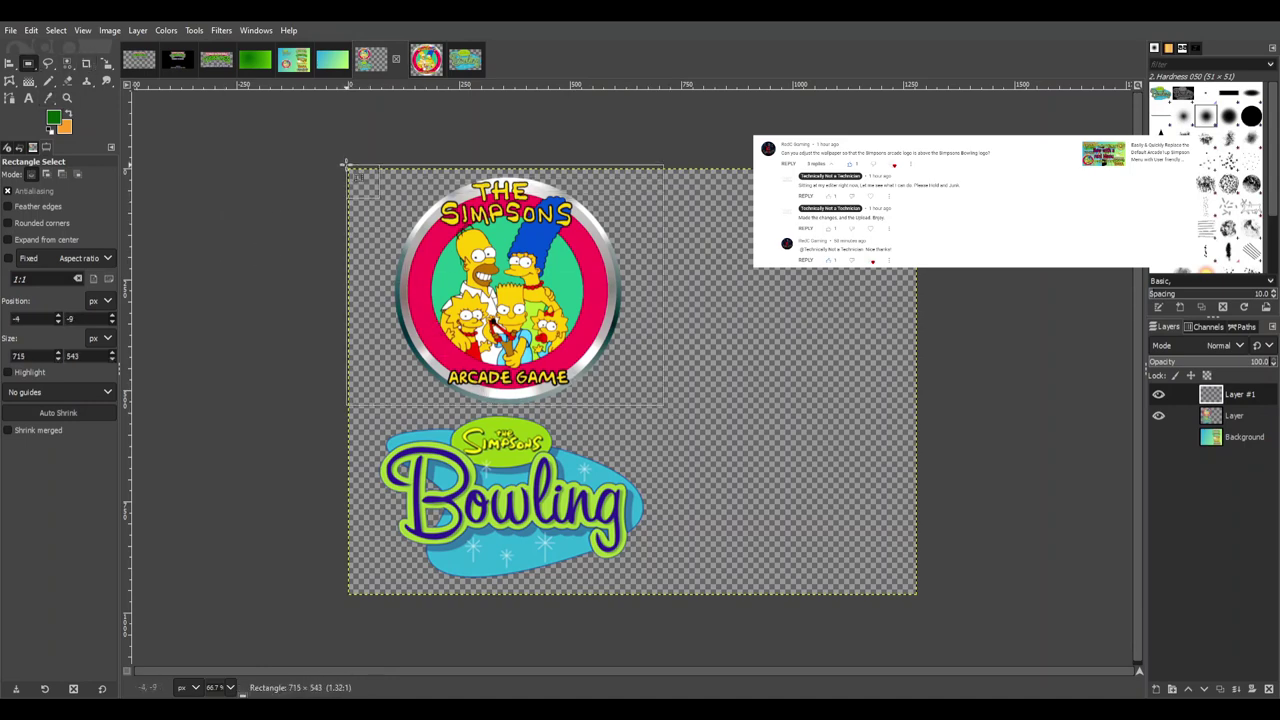
left_click(56, 30)
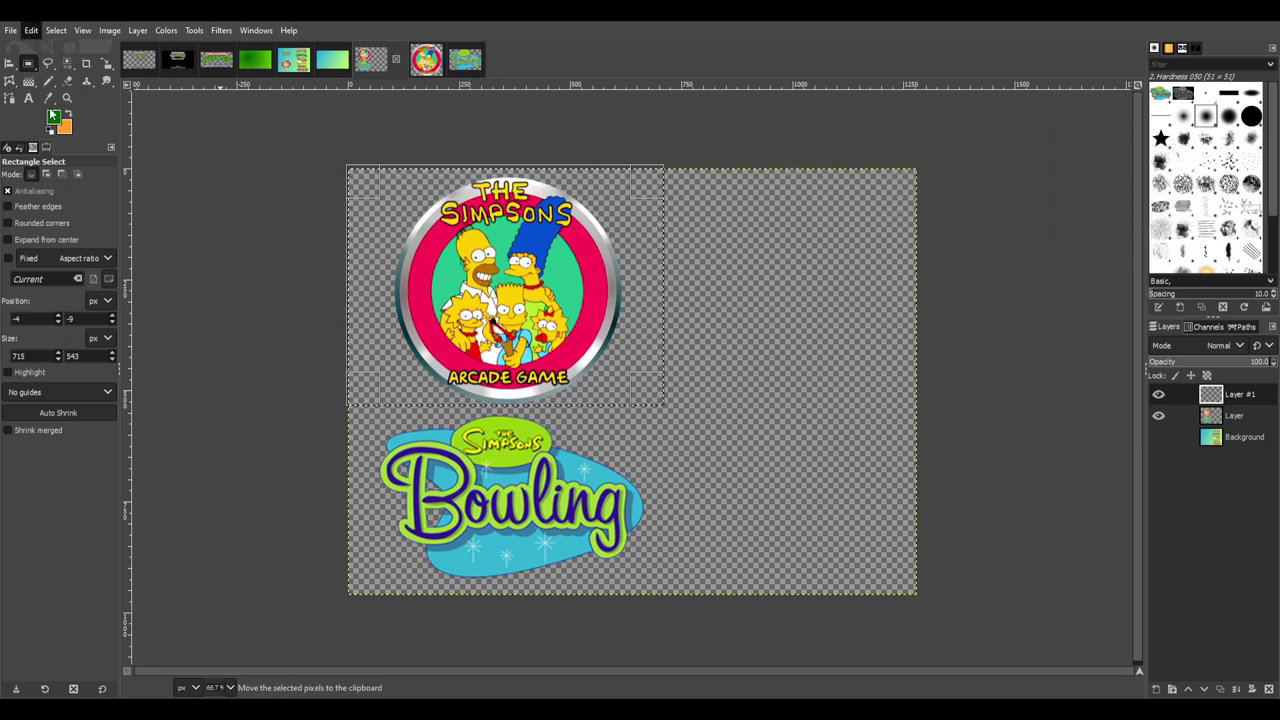
left_click(50, 138)
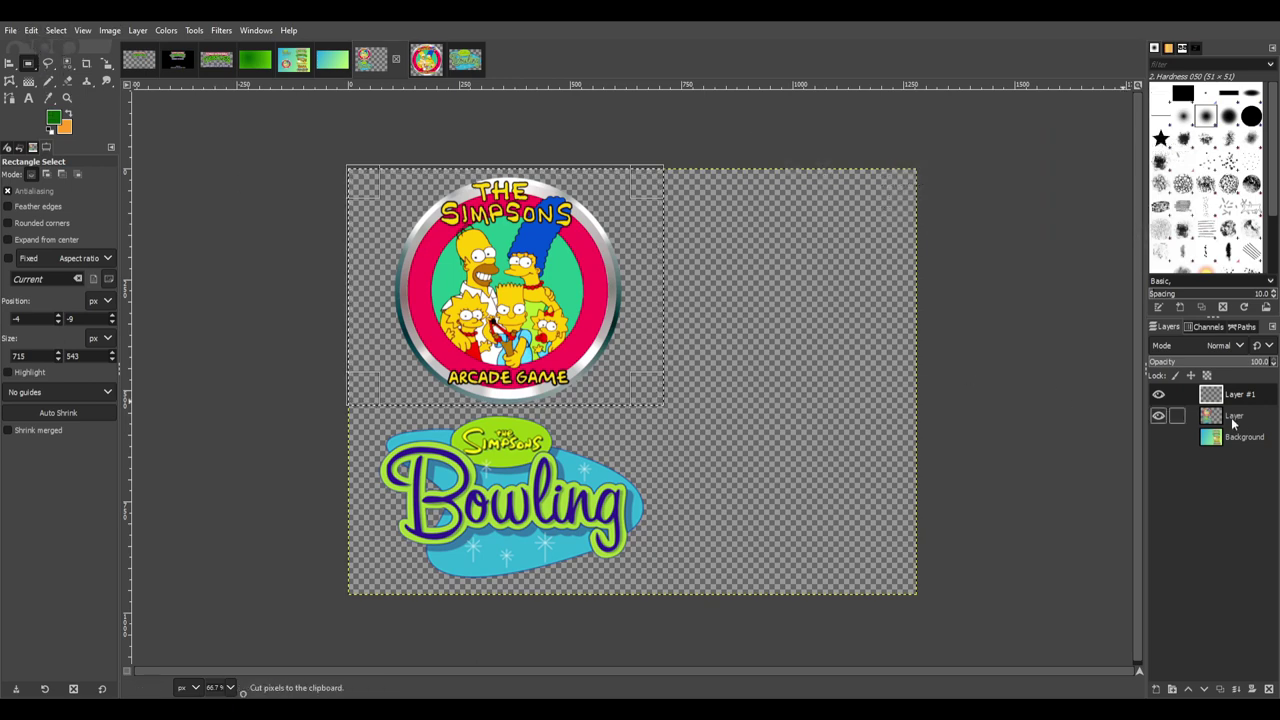
Cut the arcade logo from the Simpsons logos layer and paste it into the new layer
left_click(1158, 416)
left_click(1158, 416)
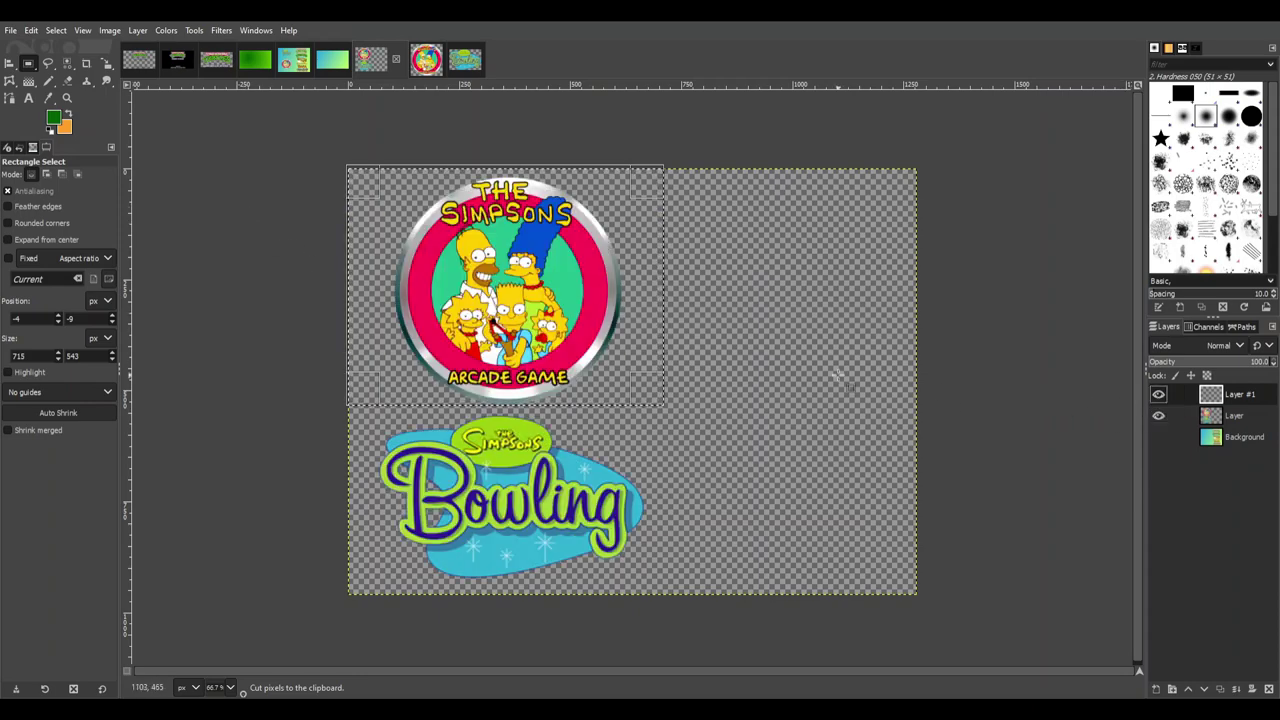
left_click(1212, 418)
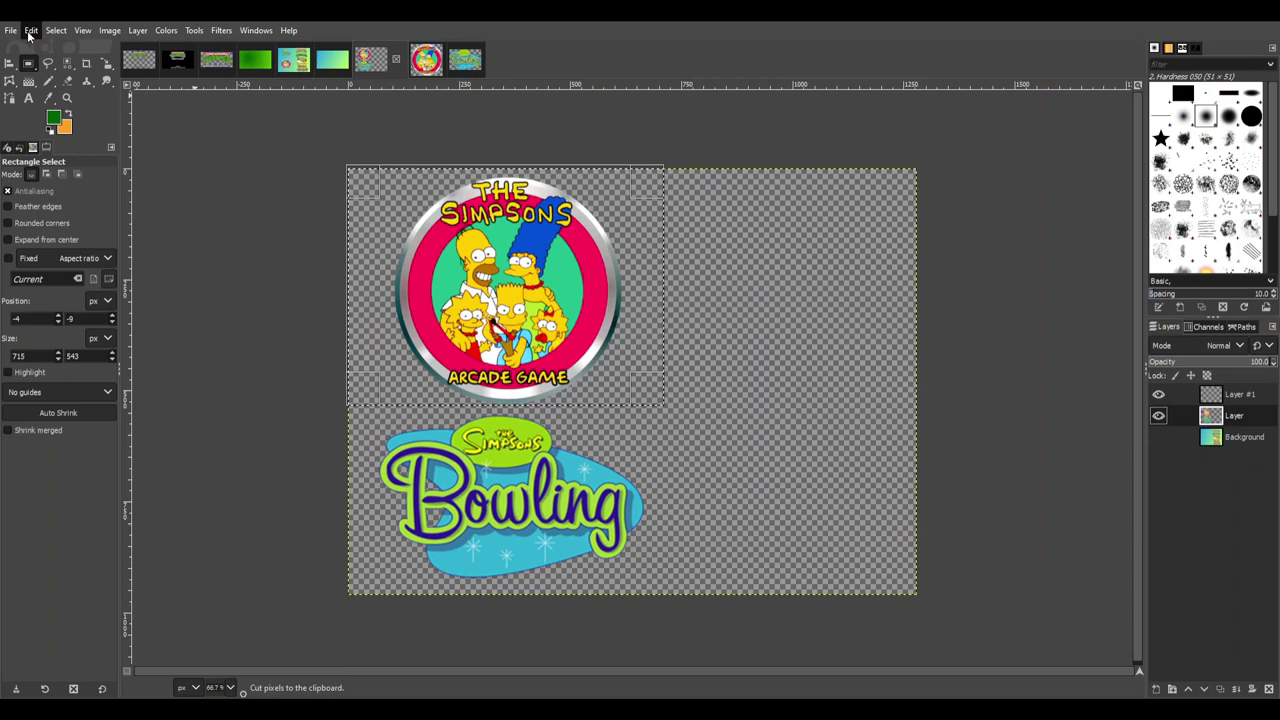
key("ctrl+x")
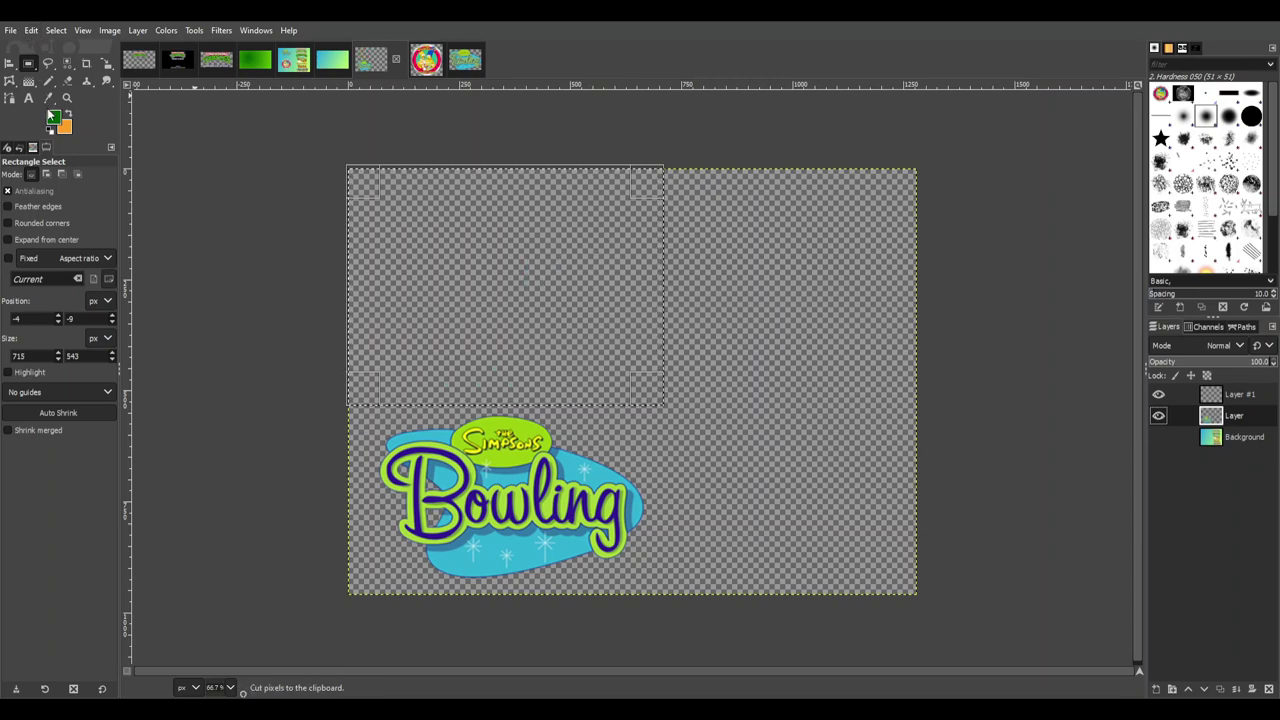
left_click(1188, 396)
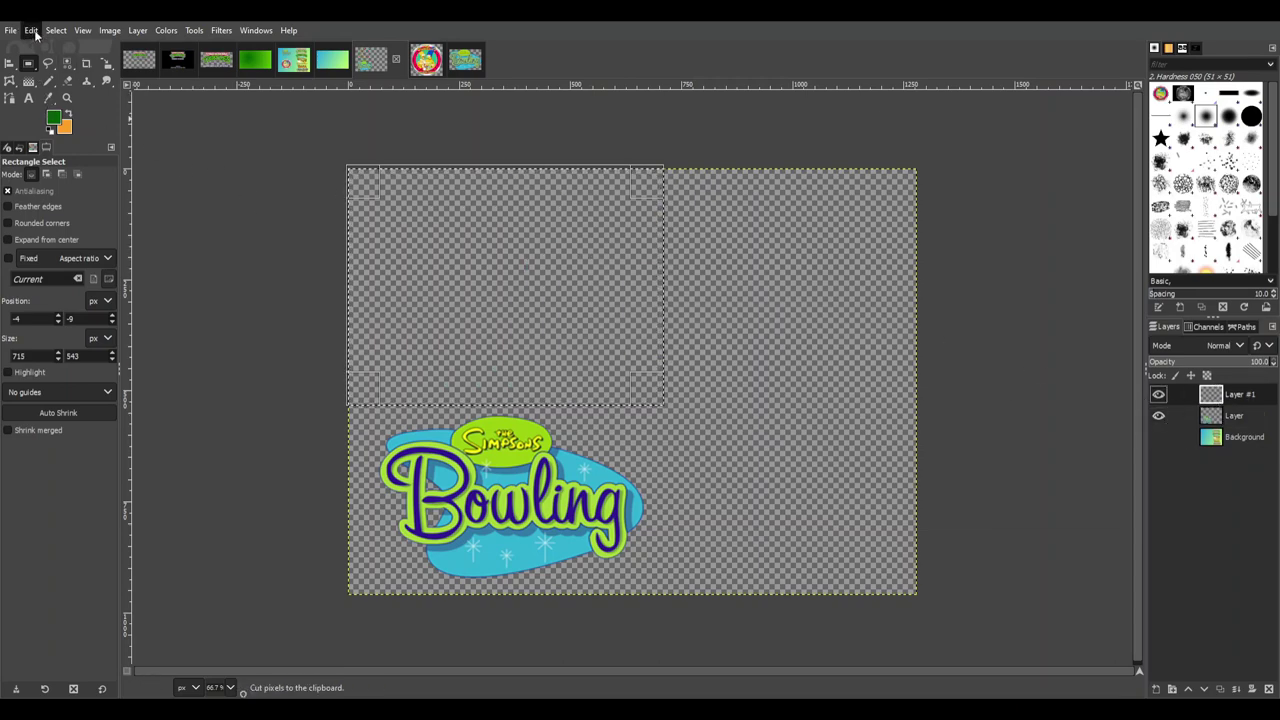
key("ctrl+v")
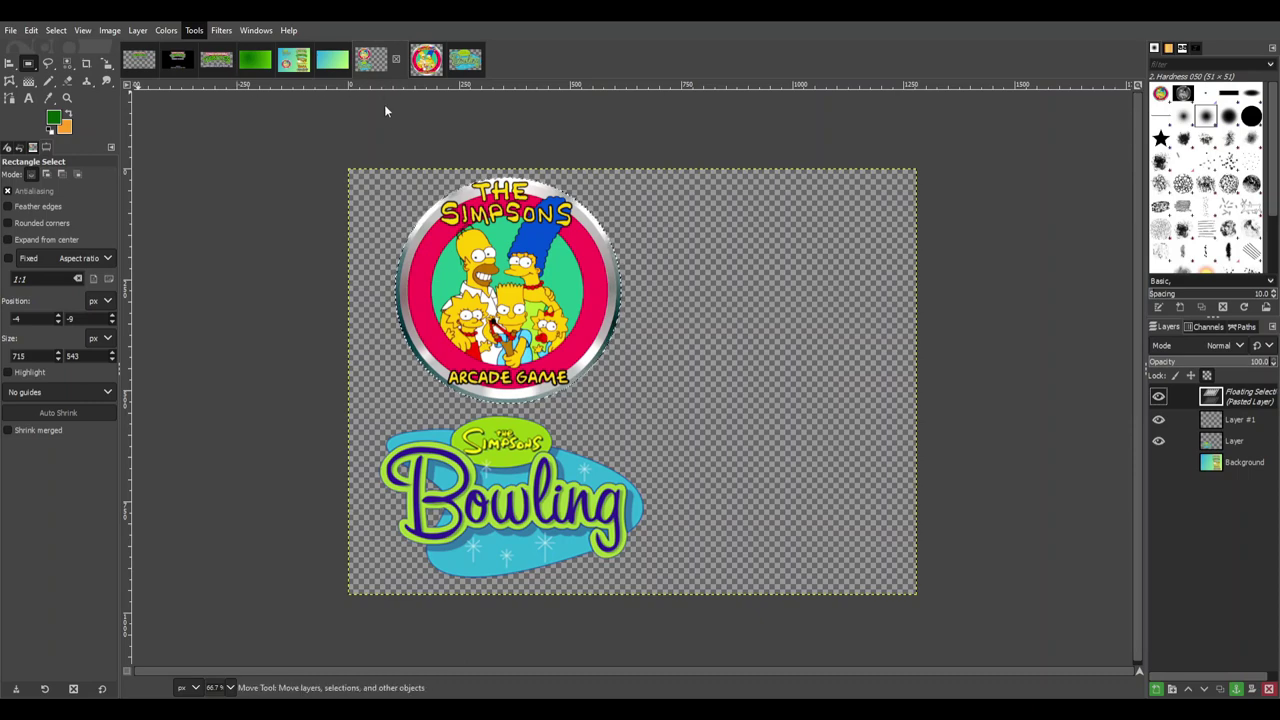
Move the pasted arcade logo down-left, anchor it into Layer #1, and hide that layer
key("m")
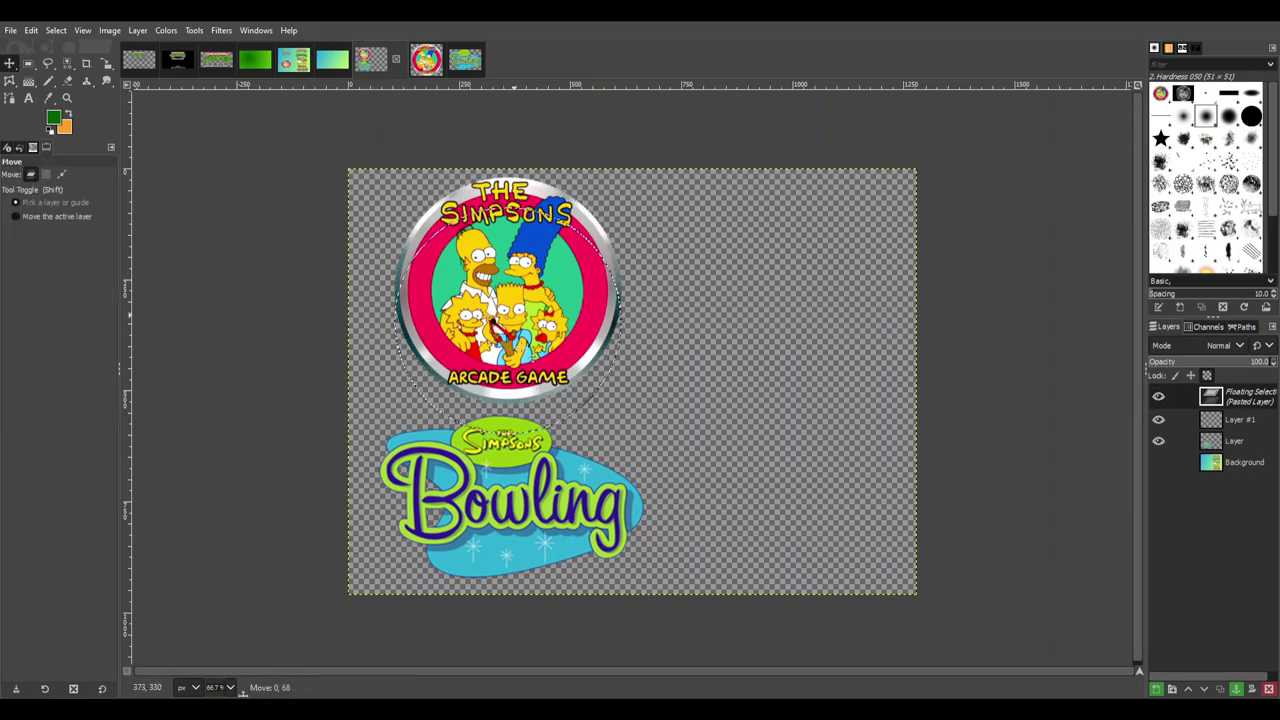
left_click_drag(515, 280, 518, 469)
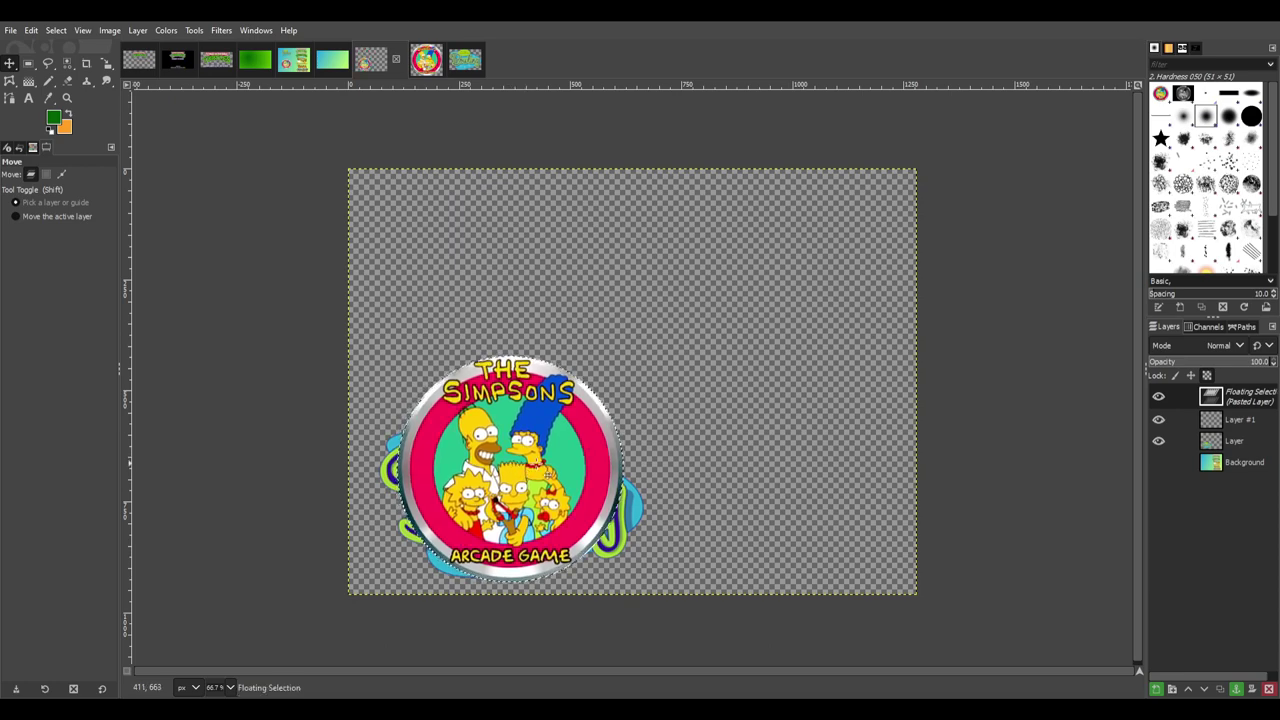
left_click(1158, 462)
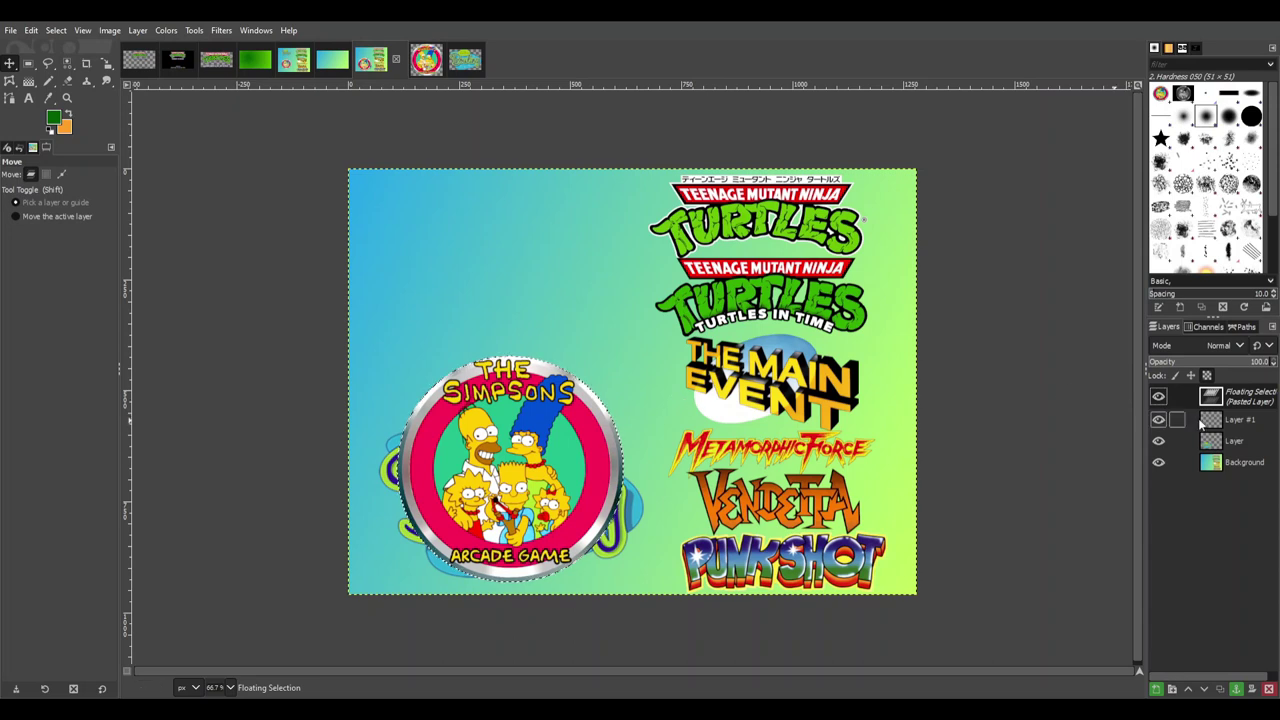
left_click_drag(497, 448, 516, 476)
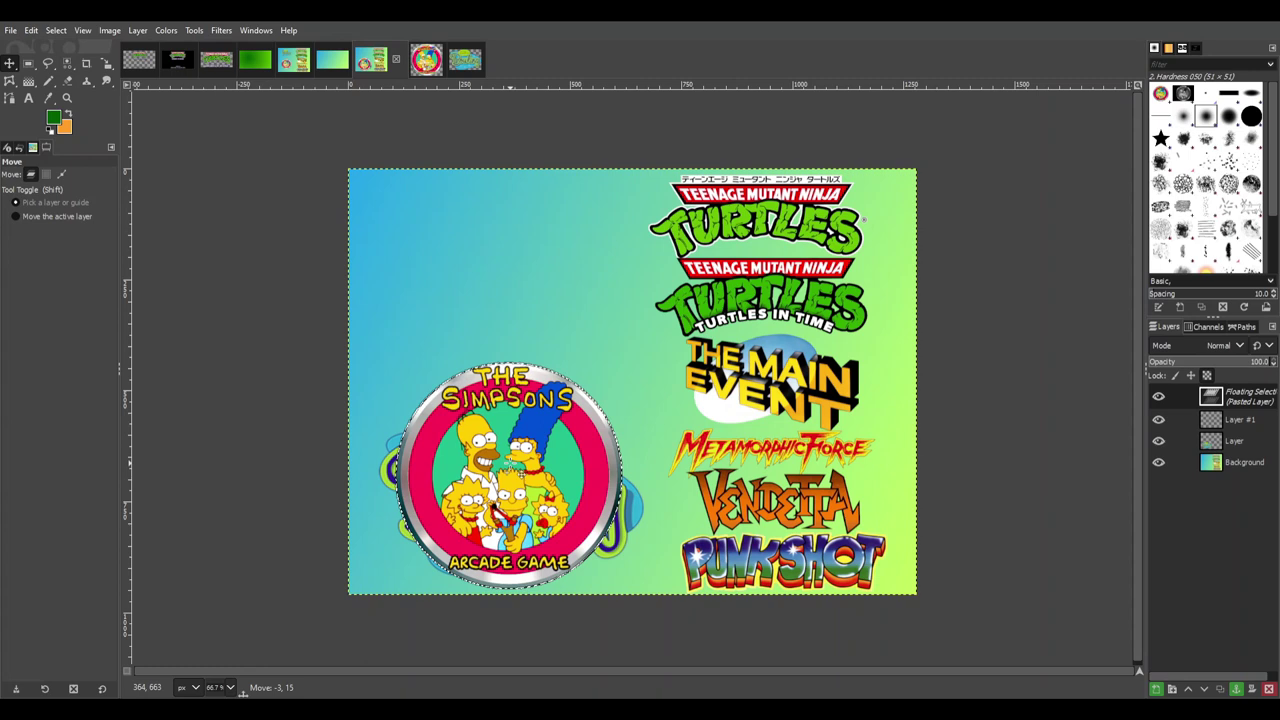
left_click(610, 340)
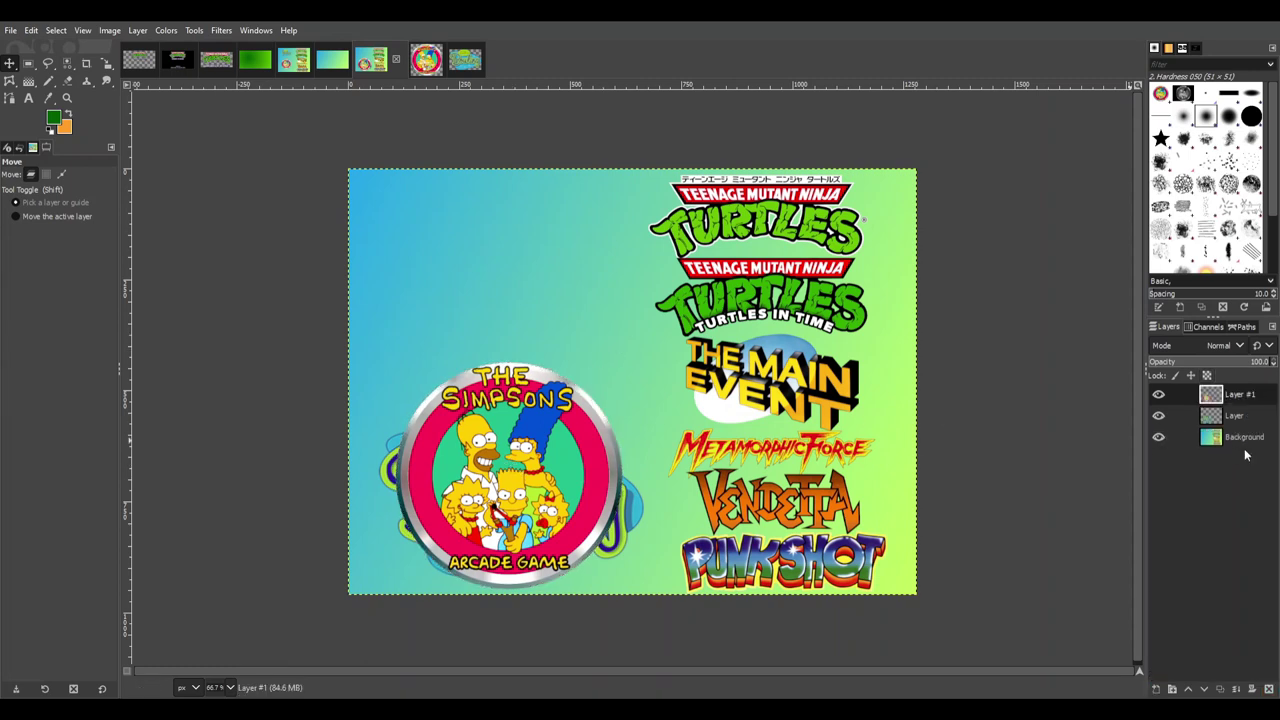
left_click(1222, 418)
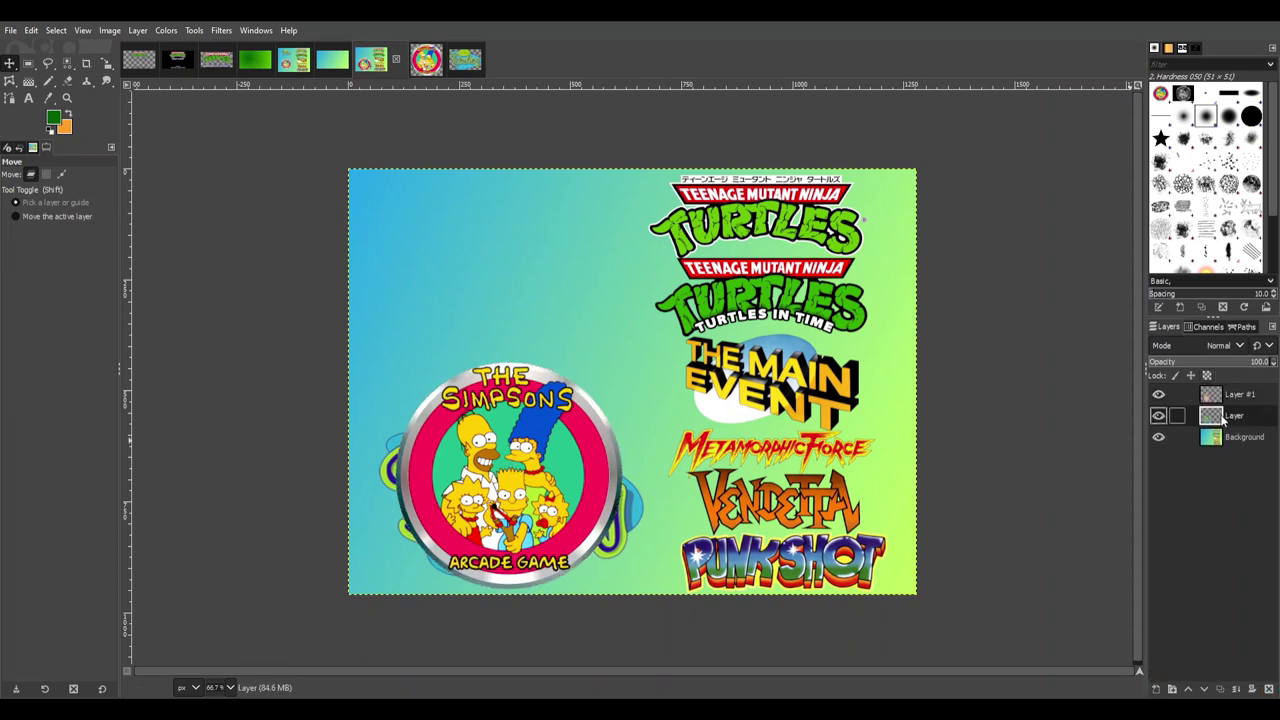
left_click(1158, 394)
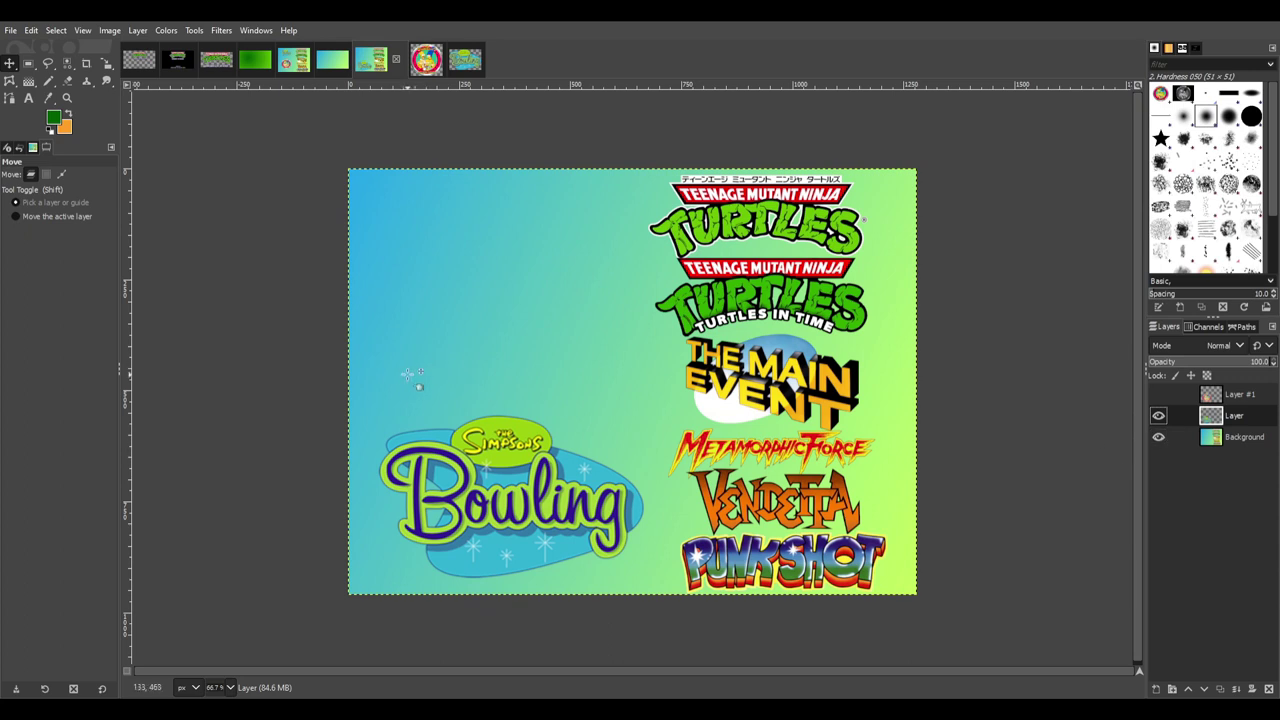
Rectangle-select and cut the Bowling logo, then show the arcade logo layer again
left_click(27, 66)
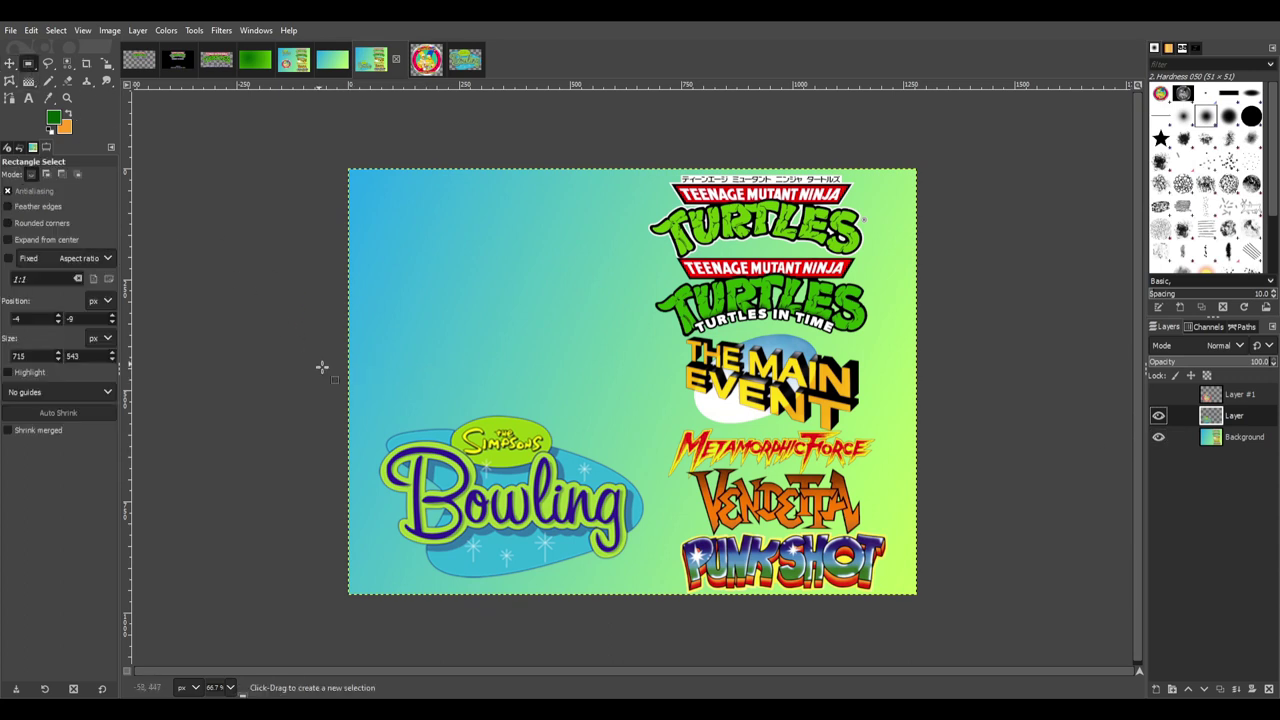
left_click_drag(362, 410, 665, 593)
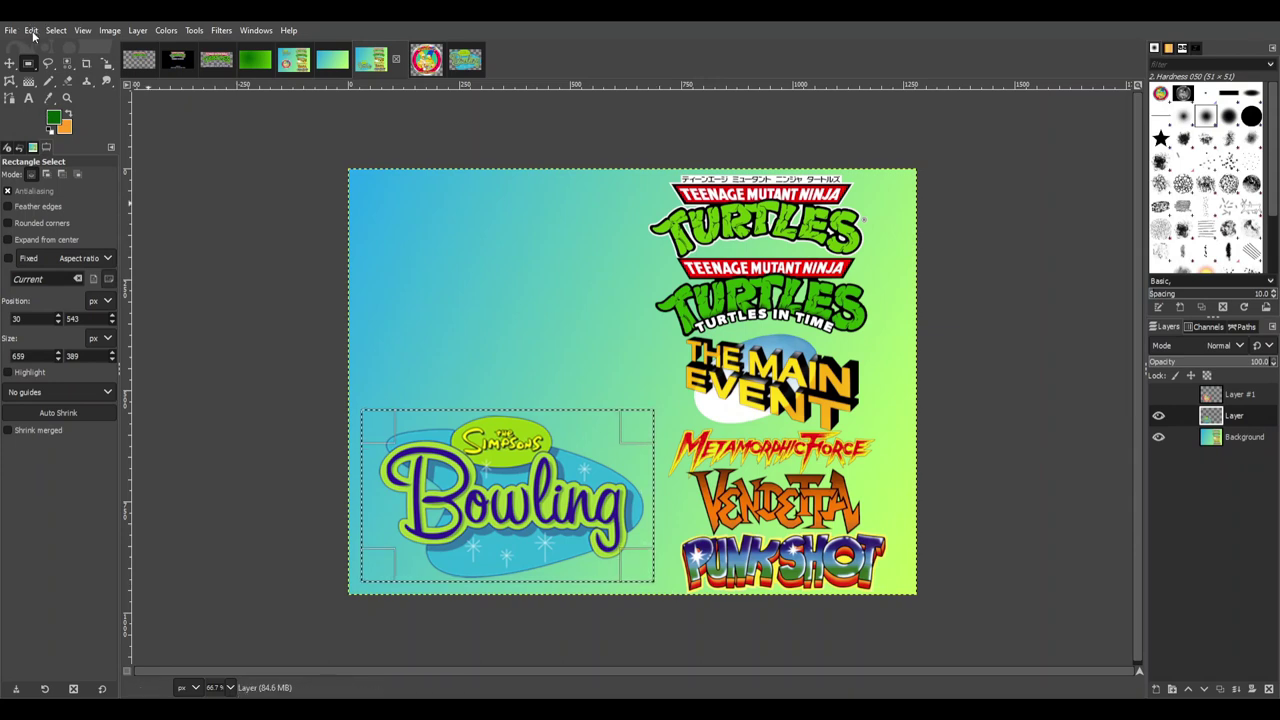
key("ctrl+x")
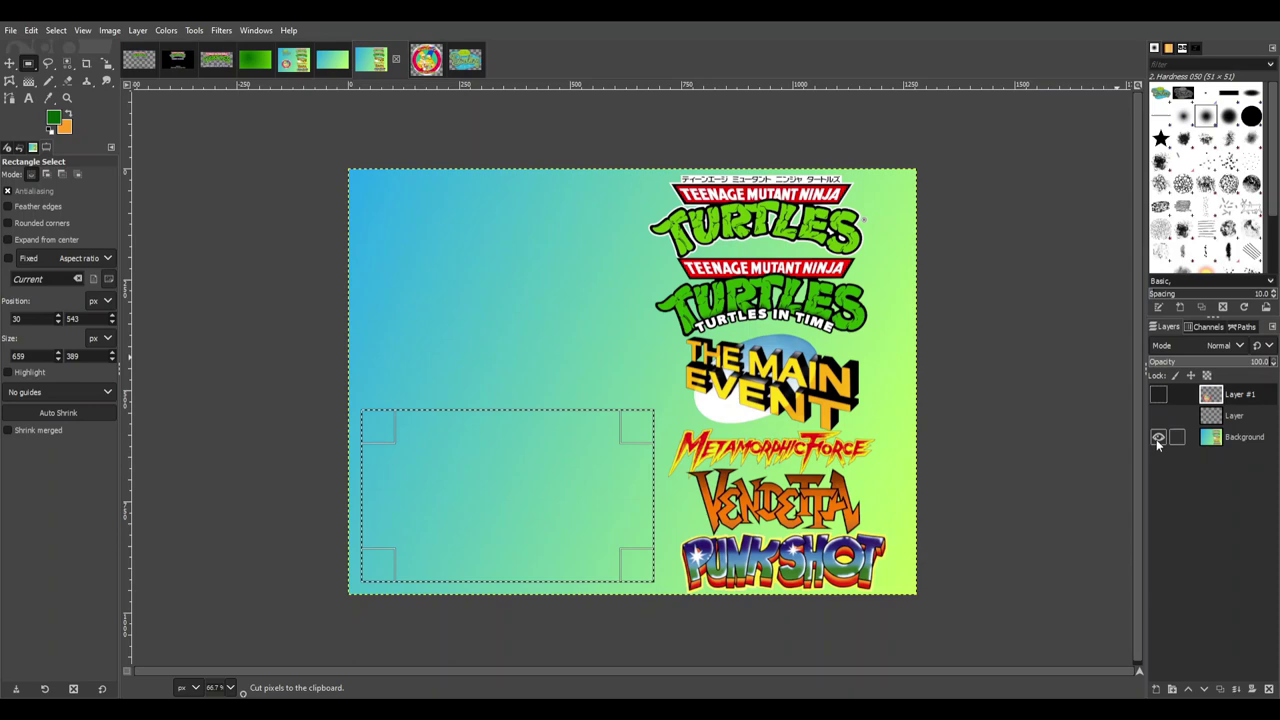
left_click(1156, 439)
left_click(1155, 439)
left_click(1152, 396)
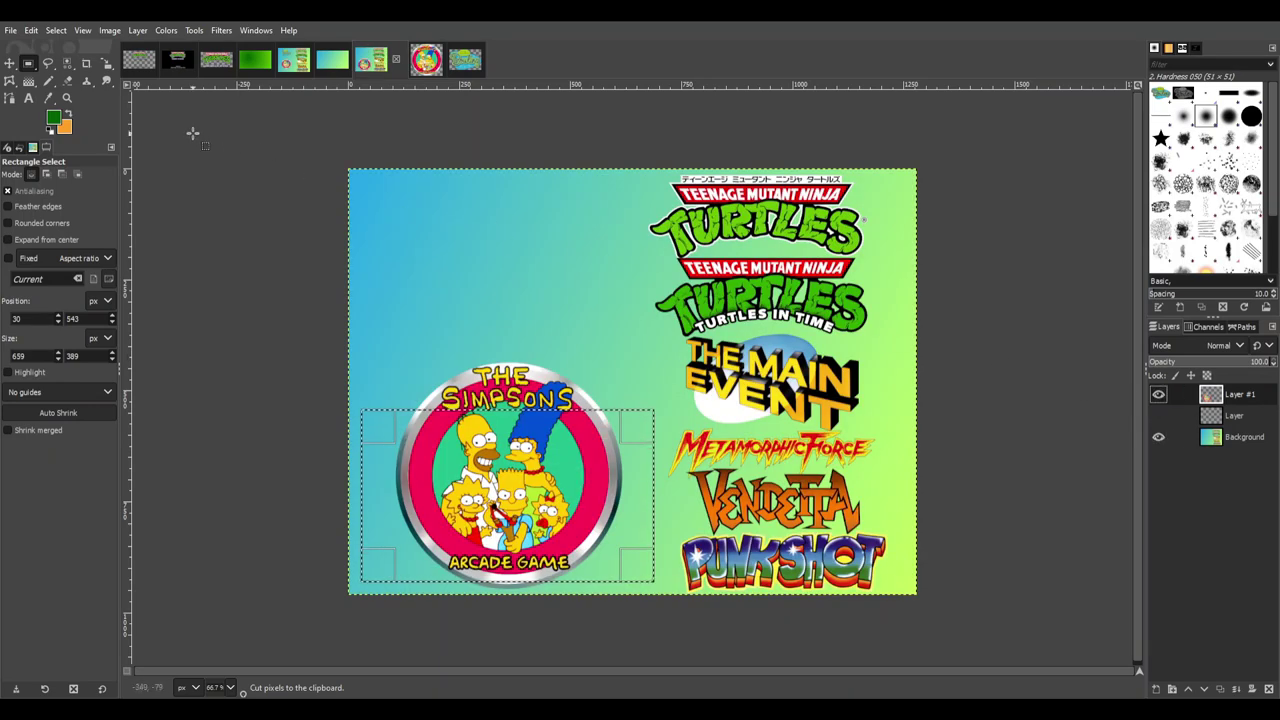
left_click(427, 204)
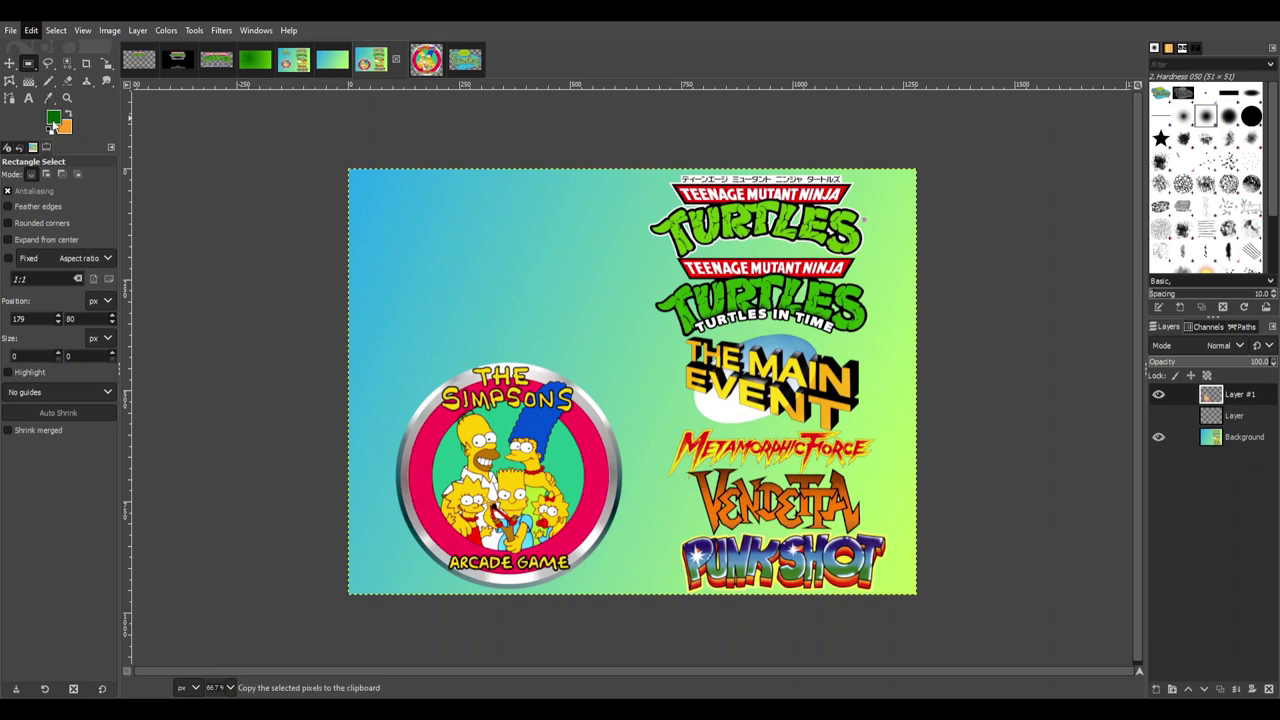
Paste the Bowling logo, move it to the top-left, and anchor it onto the arcade logo layer
key("ctrl+v")
left_click(107, 64)
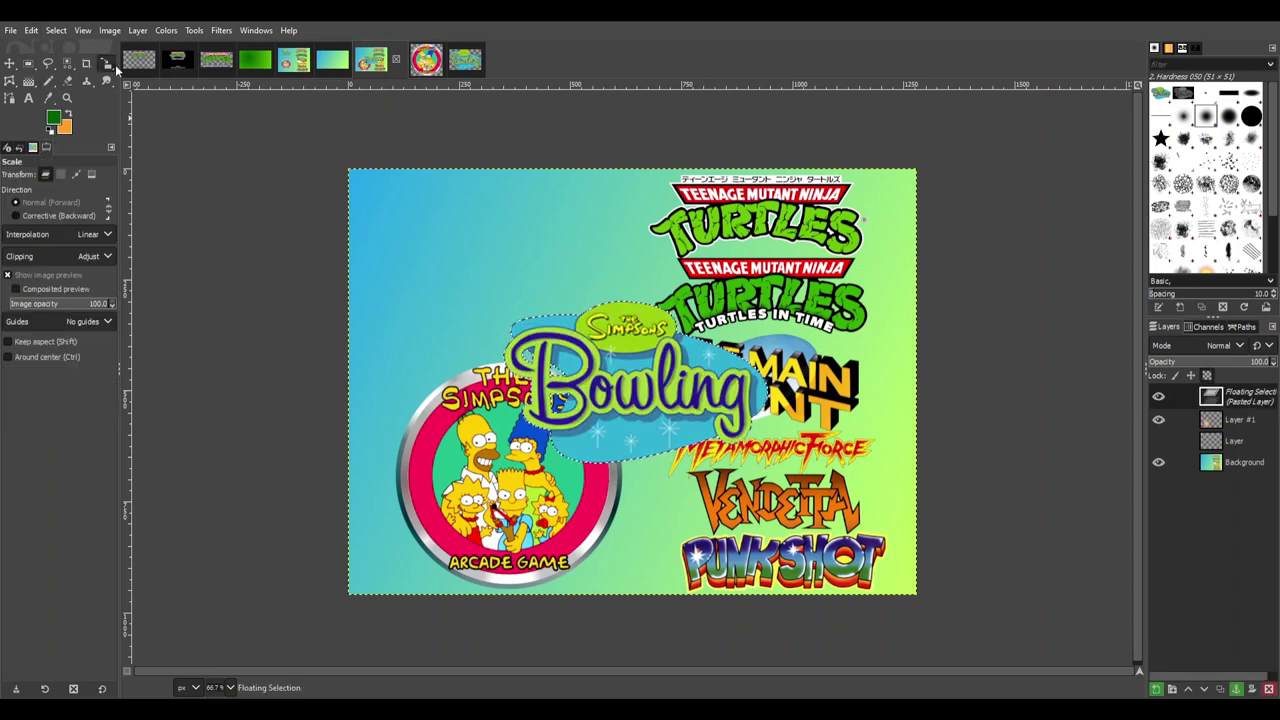
left_click(28, 62)
left_click(10, 66)
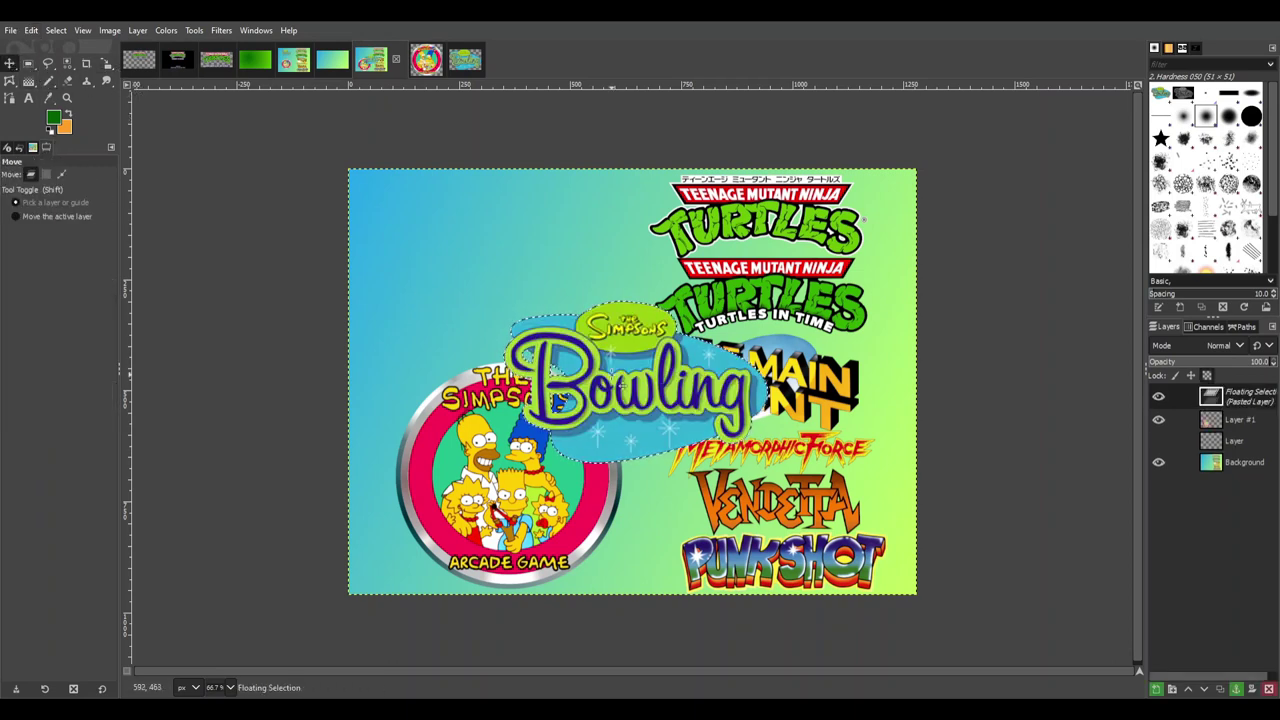
left_click_drag(666, 399, 528, 278)
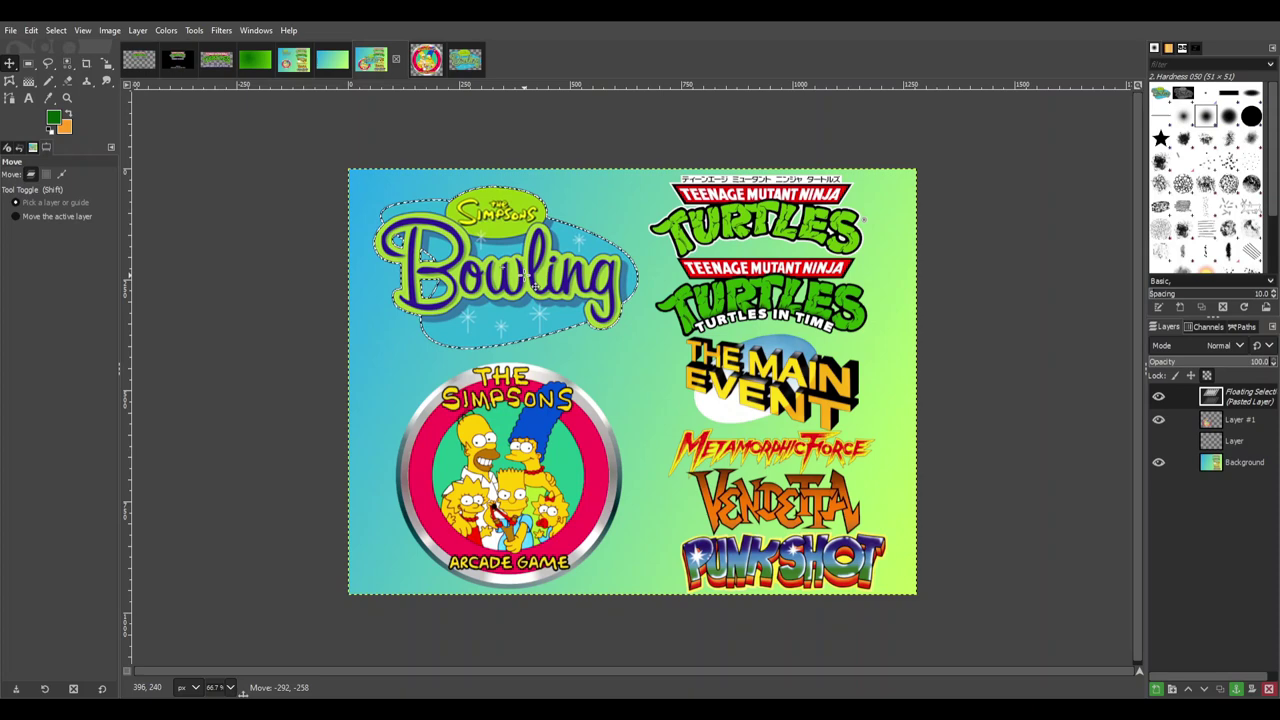
left_click_drag(528, 278, 528, 278)
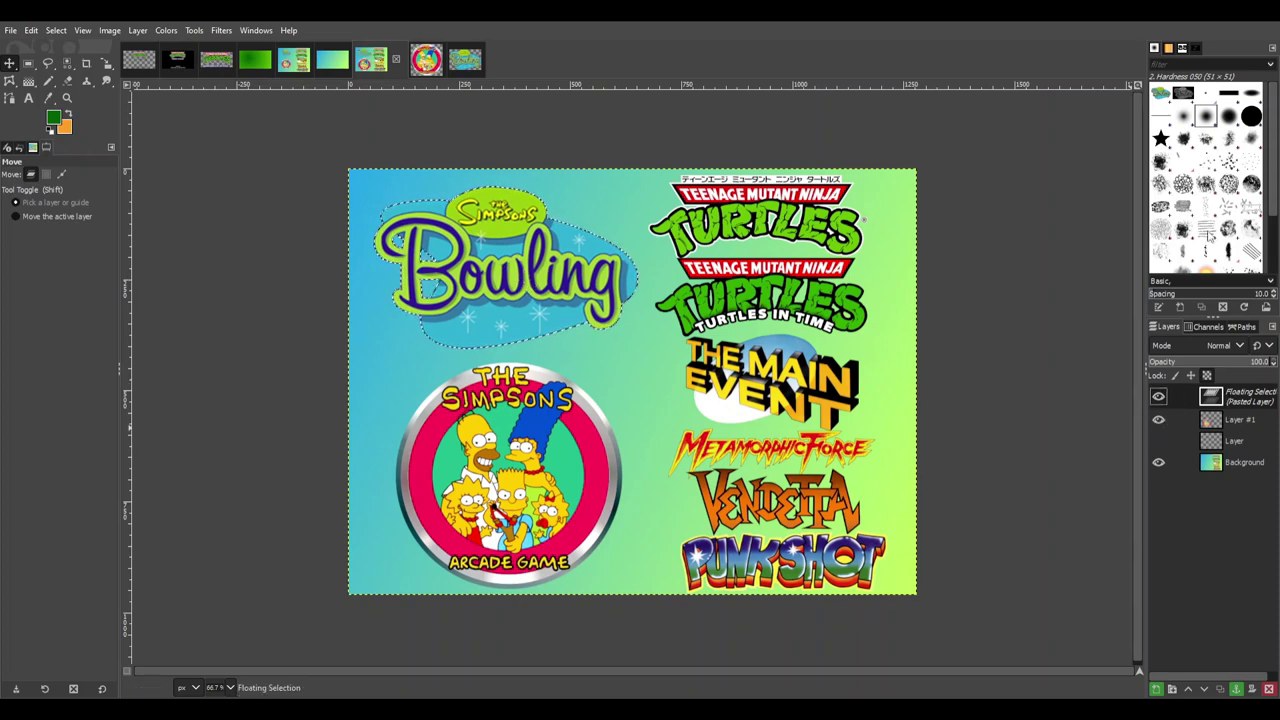
key("ctrl+h")
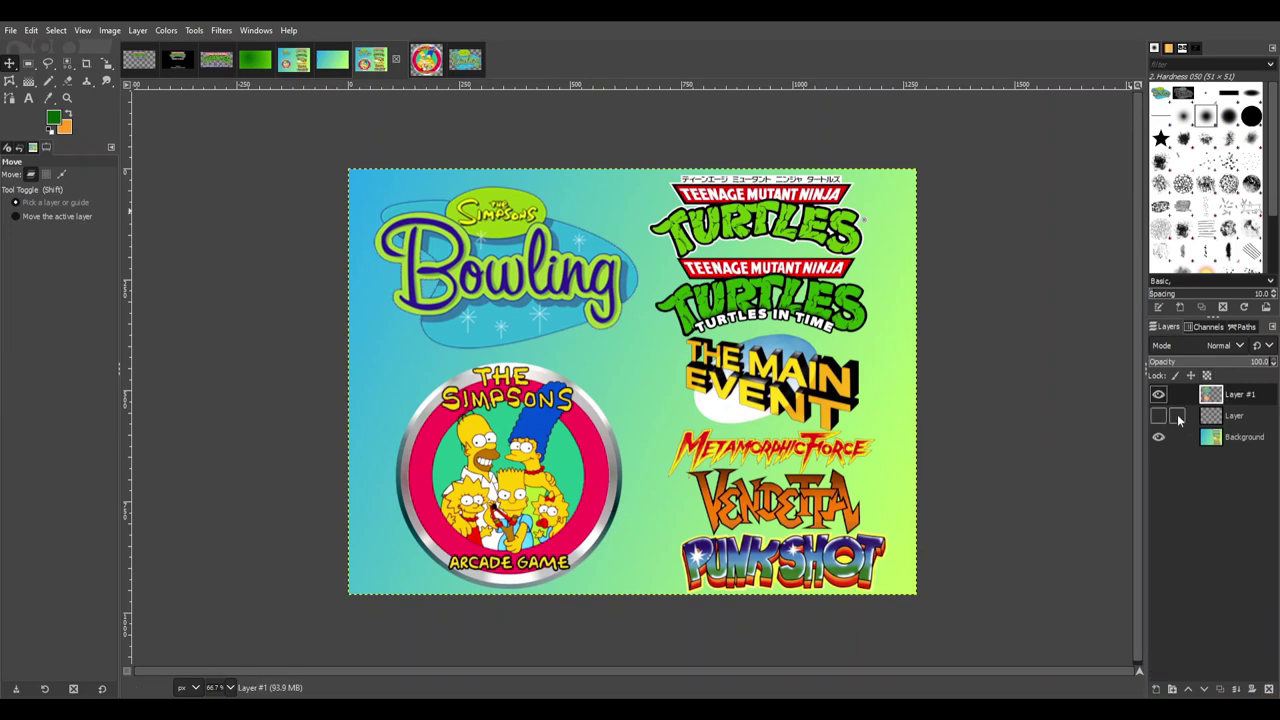
Check the logo and background layer visibility, then re-export the composite as Menu2.5.png
left_click(1158, 396)
left_click(1158, 396)
left_click(1158, 437)
left_click(1158, 437)
left_click(12, 31)
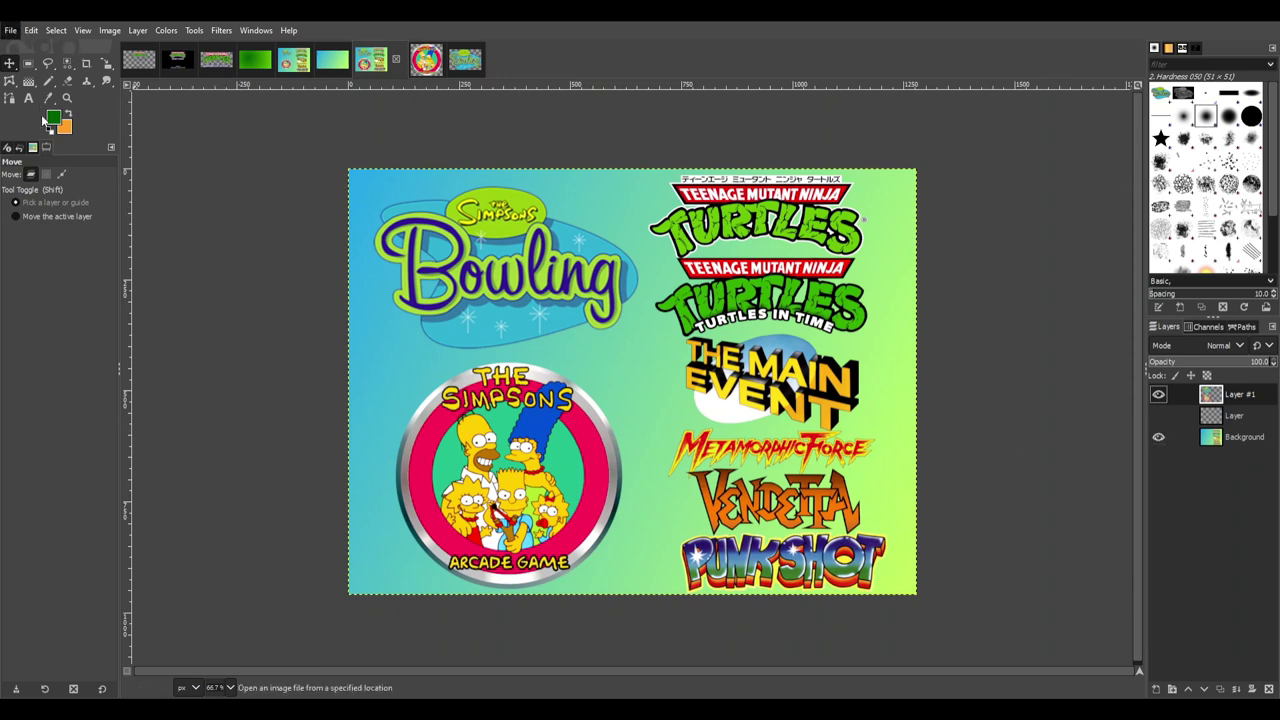
left_click(74, 262)
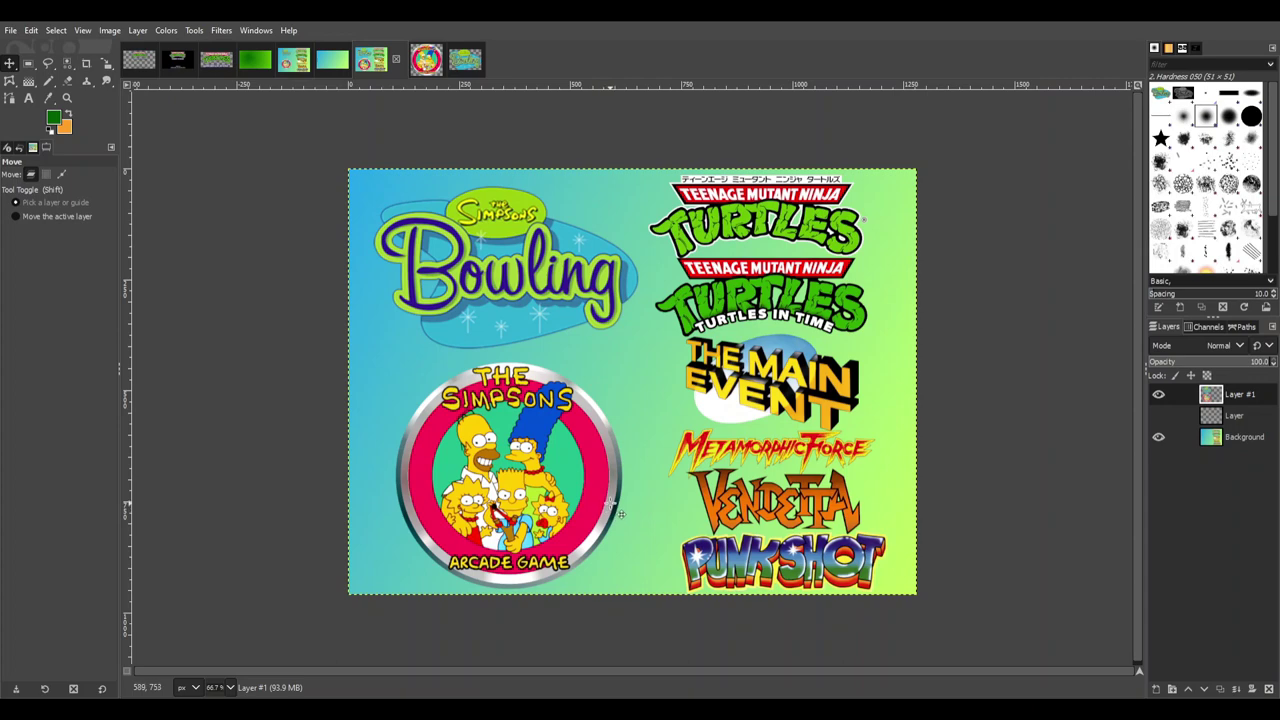
key("ctrl+e")
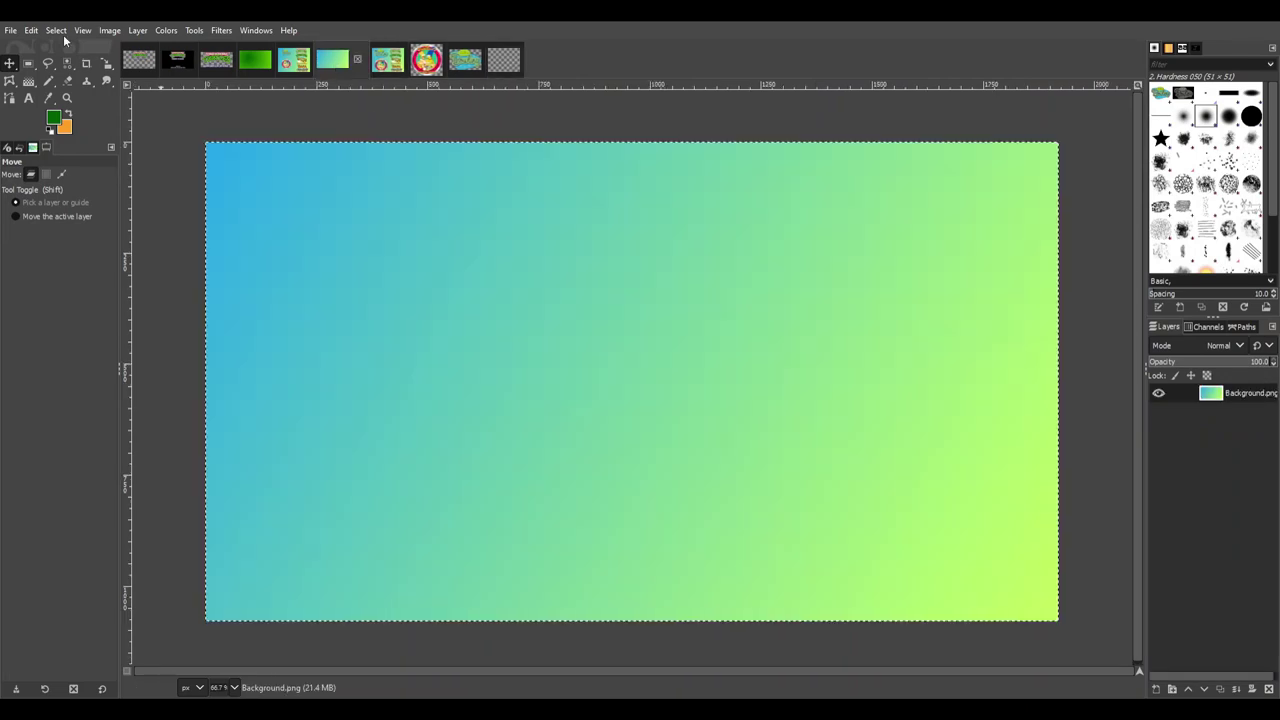
Copy the whole gradient image and paste it into the blank transparent image
left_click(32, 30)
left_click(56, 133)
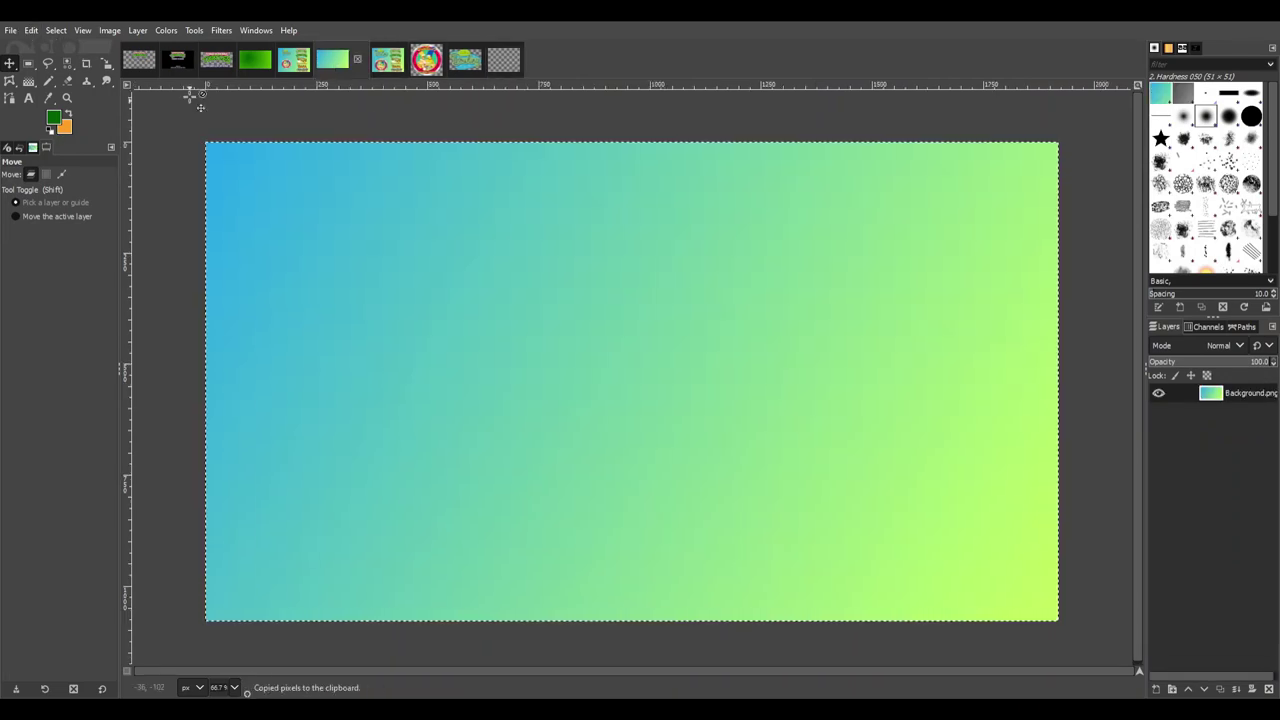
left_click(494, 66)
left_click(32, 30)
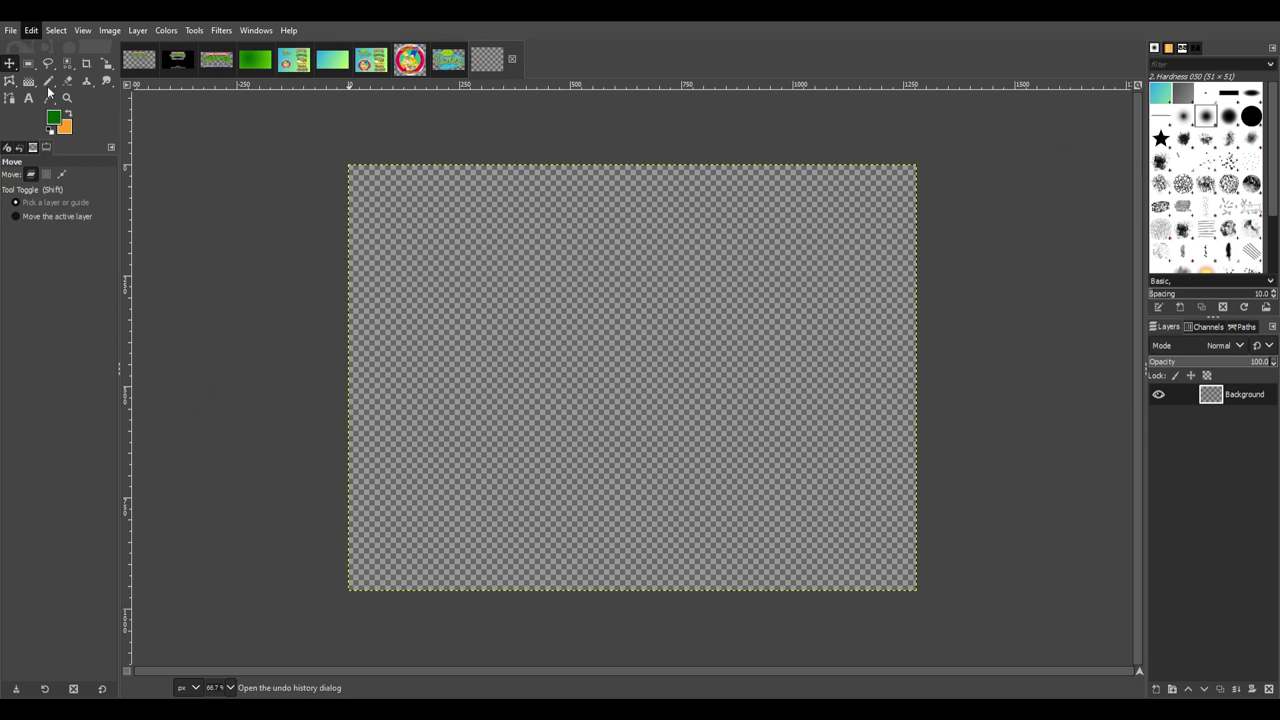
left_click(64, 160)
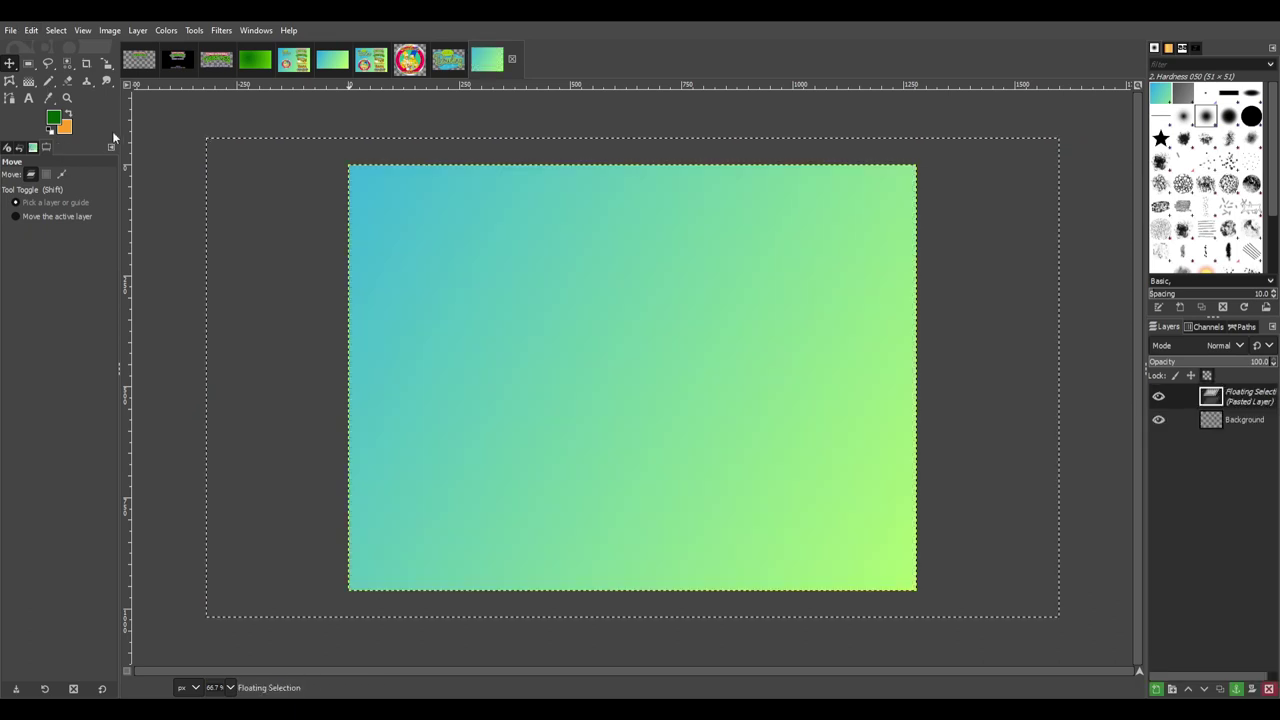
Scale the pasted gradient to 1280 by 960 pixels with proportions unlinked
left_click(105, 64)
left_click(511, 323)
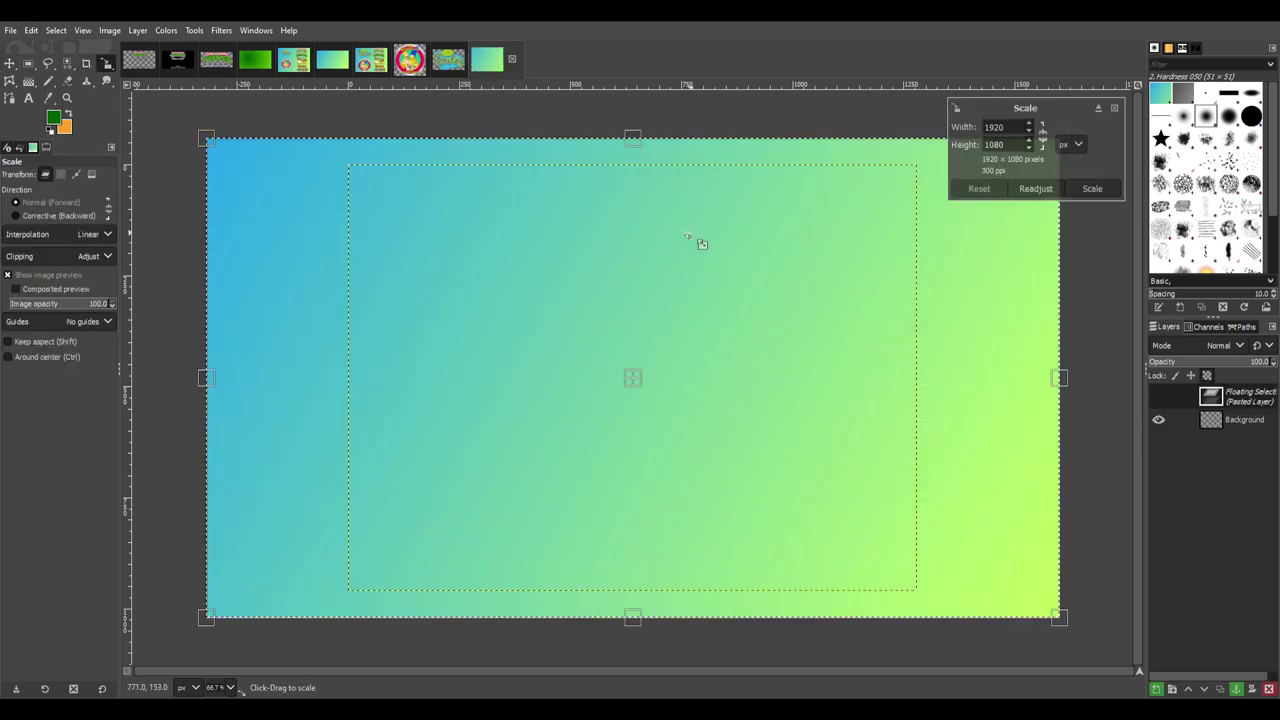
left_click(1043, 140)
left_click_drag(1005, 127, 947, 125)
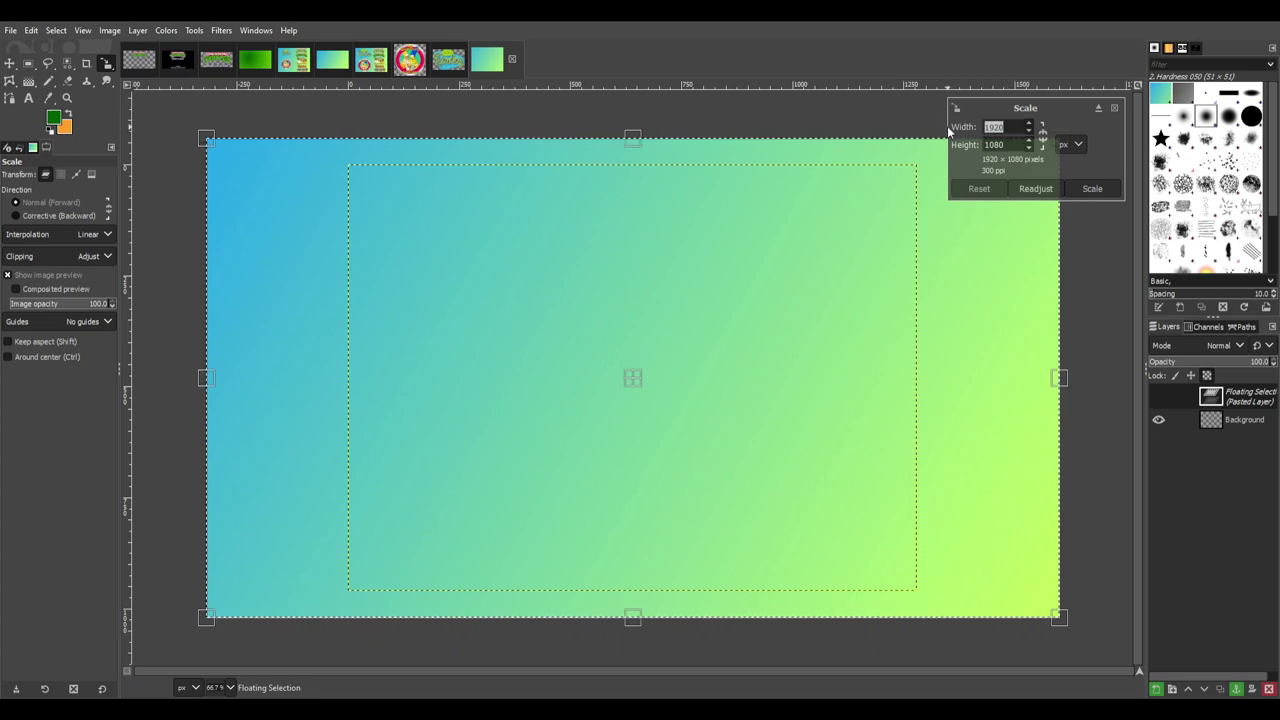
type("1280")
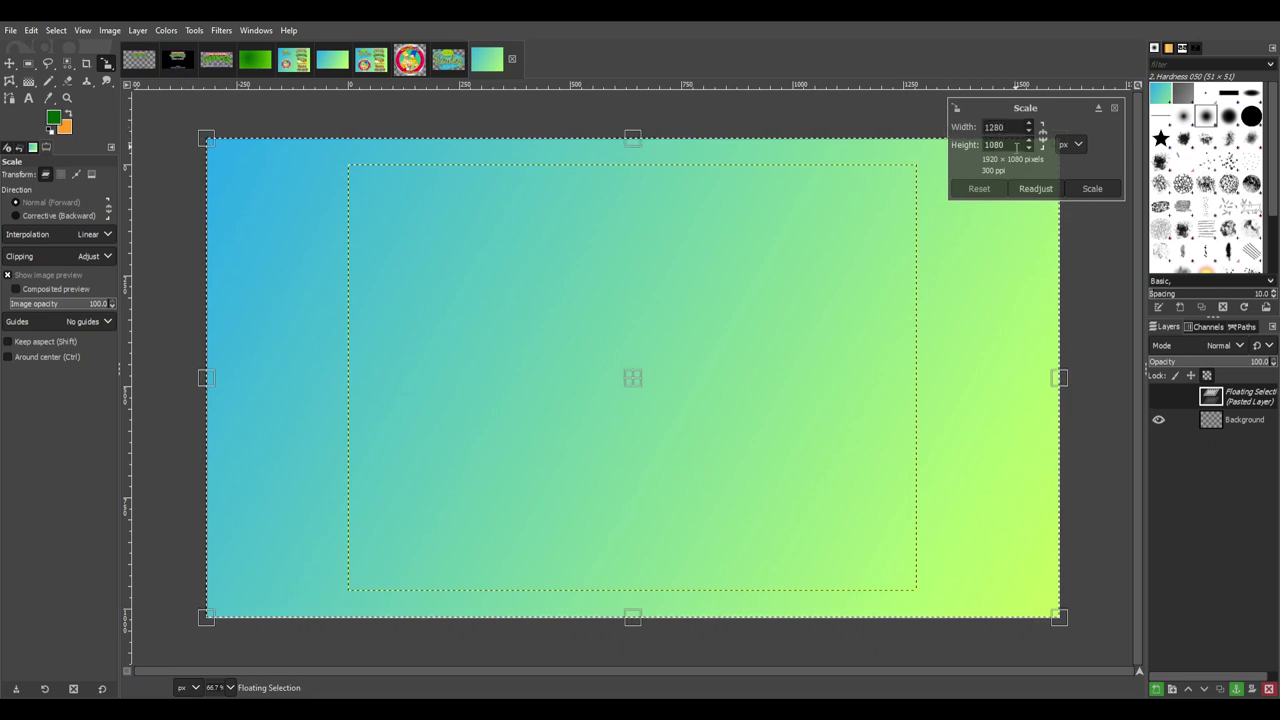
key("Tab")
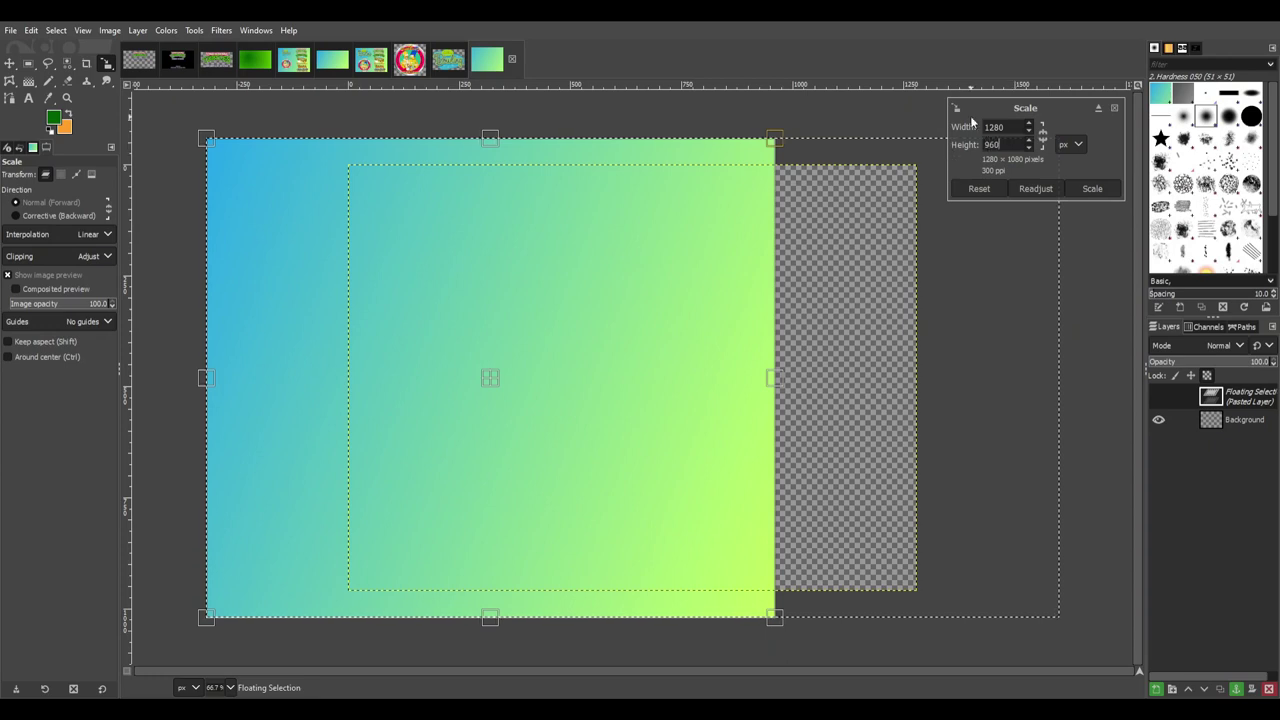
type("960")
key("Tab")
left_click(1092, 188)
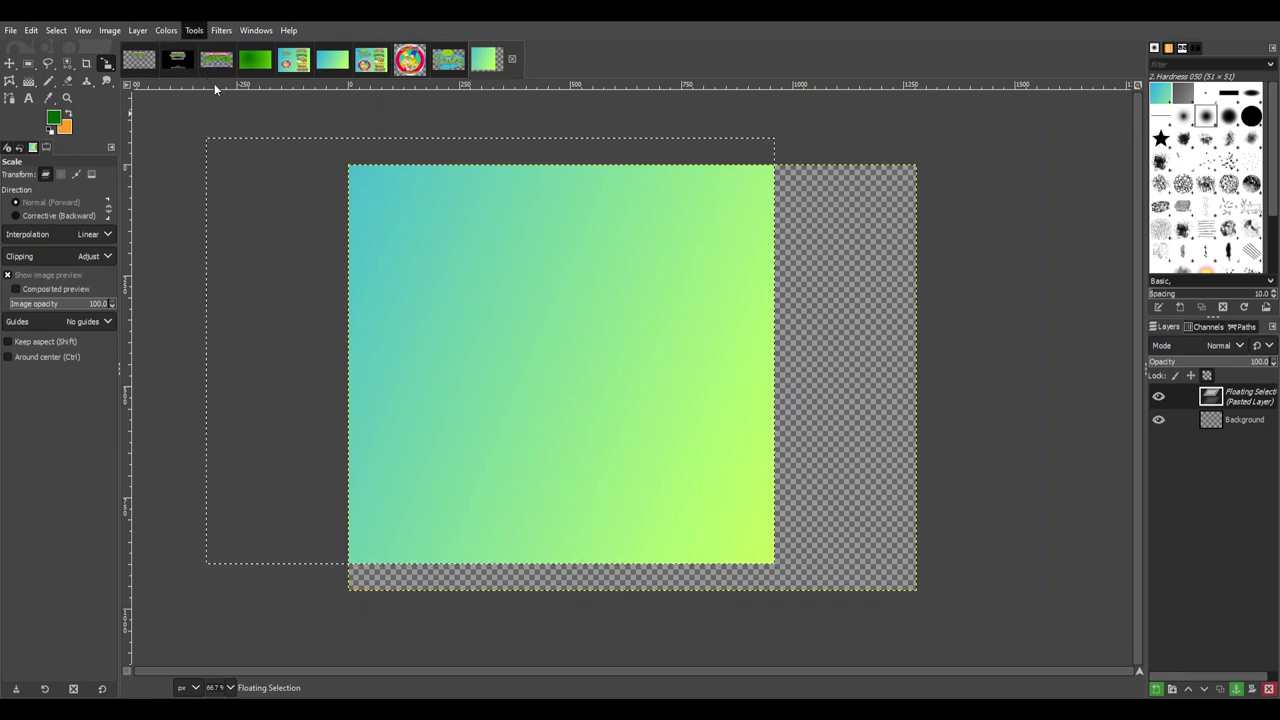
Centre the gradient on the canvas, anchor it, and add a new empty layer above
key("q")
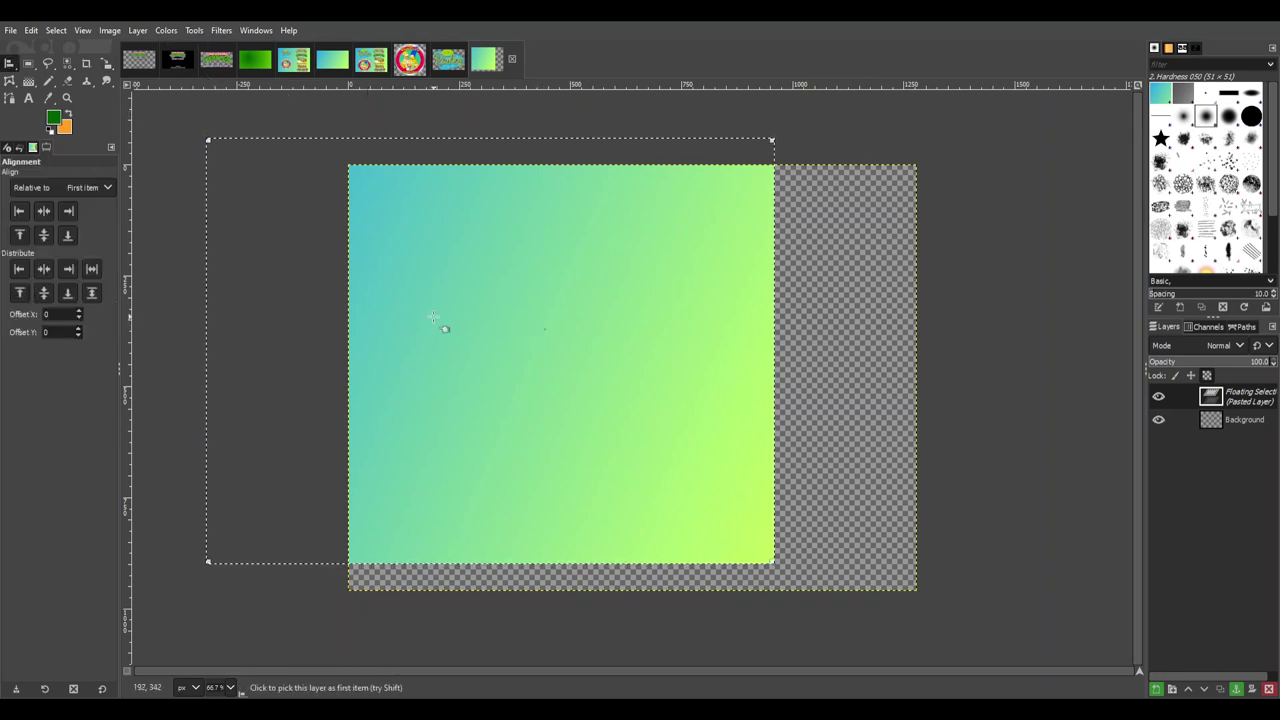
left_click(43, 211)
left_click(43, 235)
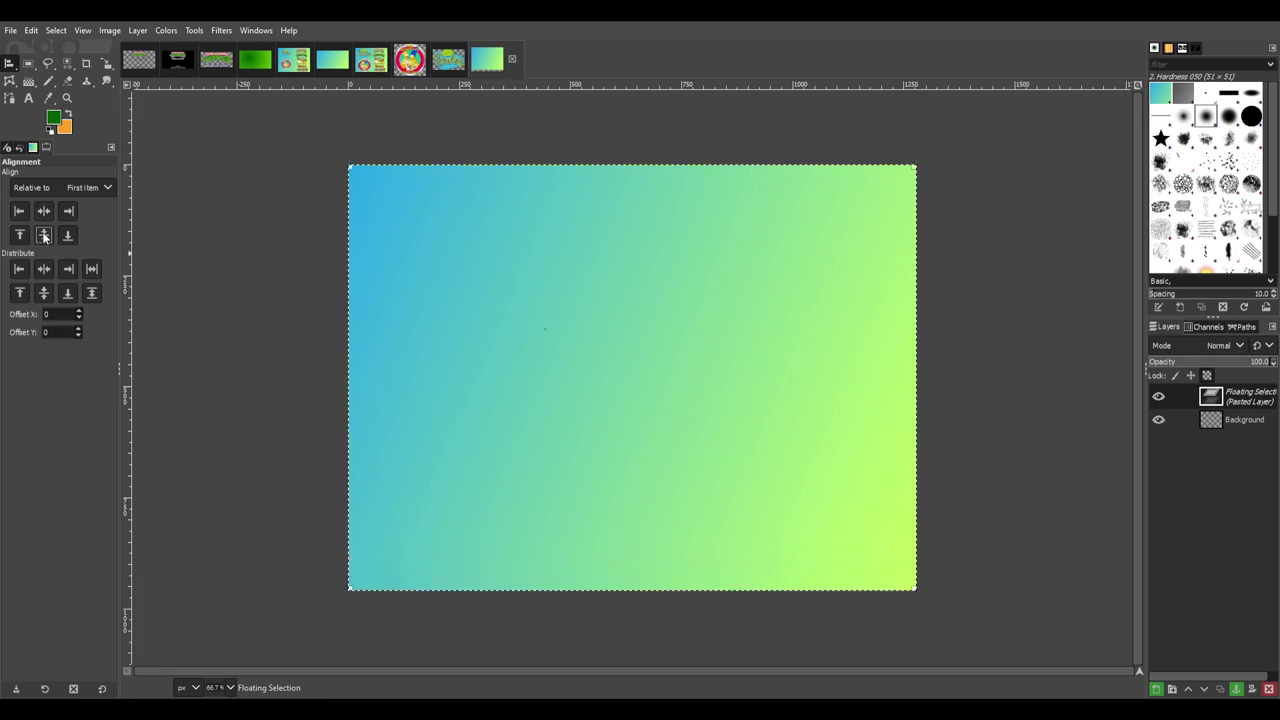
left_click(28, 63)
left_click(356, 240)
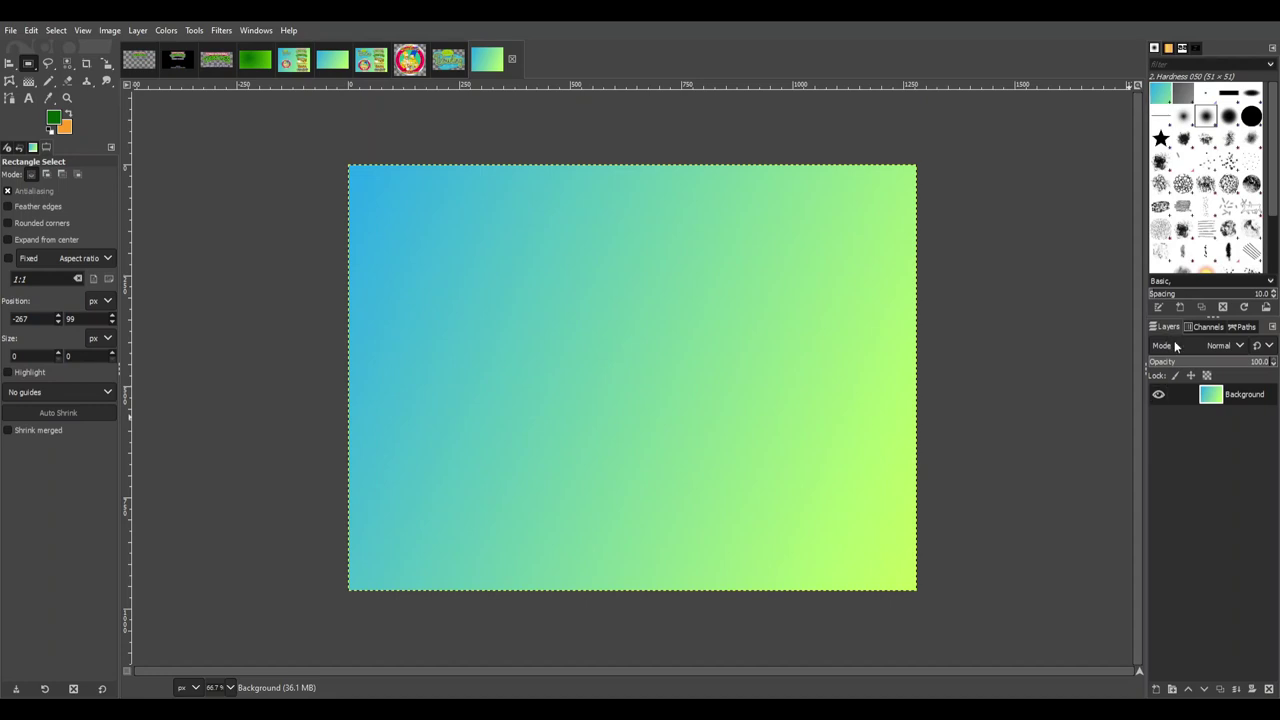
key("shift+ctrl+n")
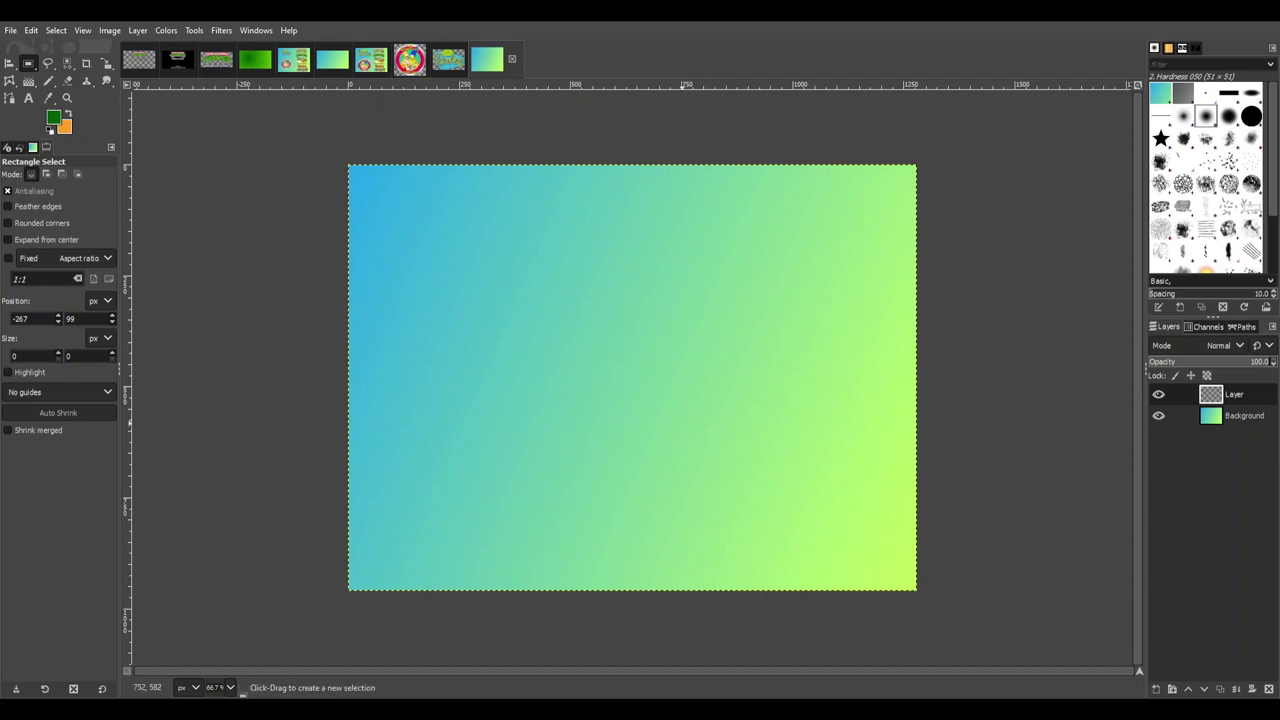
key("ctrl+Page_Down")
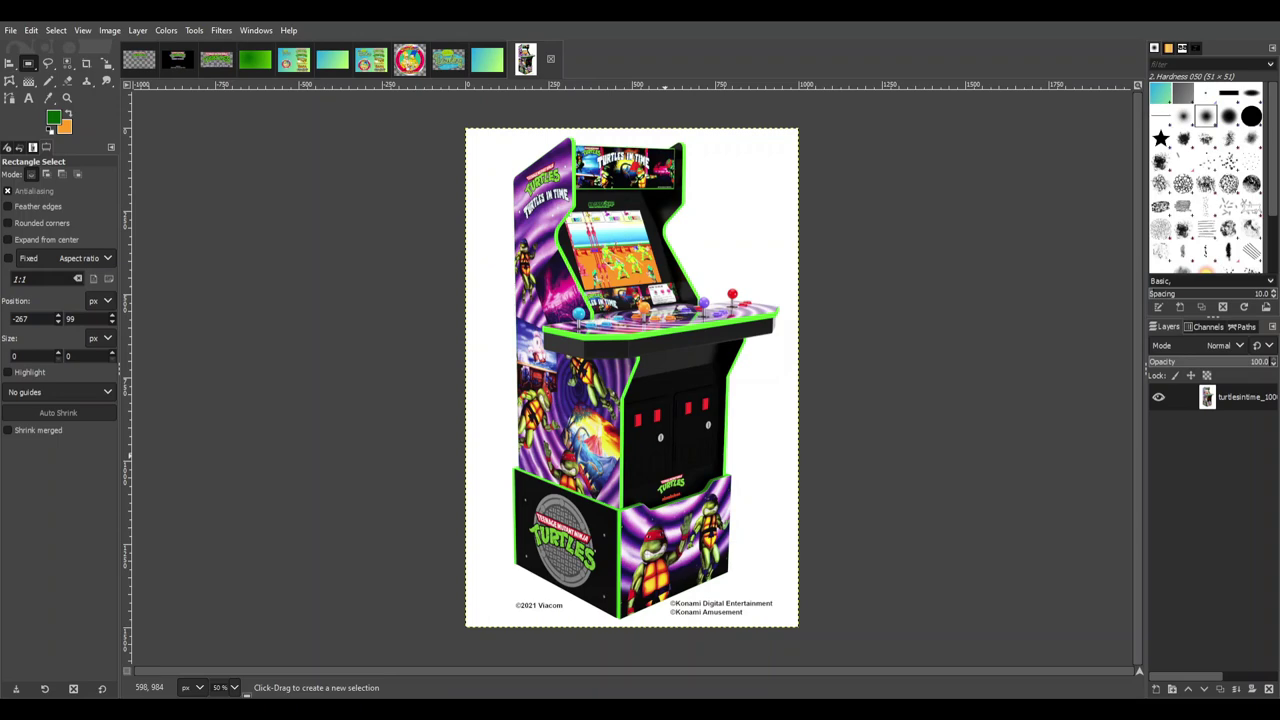
Bring up the Turtles in Time cabinet photo magnified to 200%
key("alt+1")
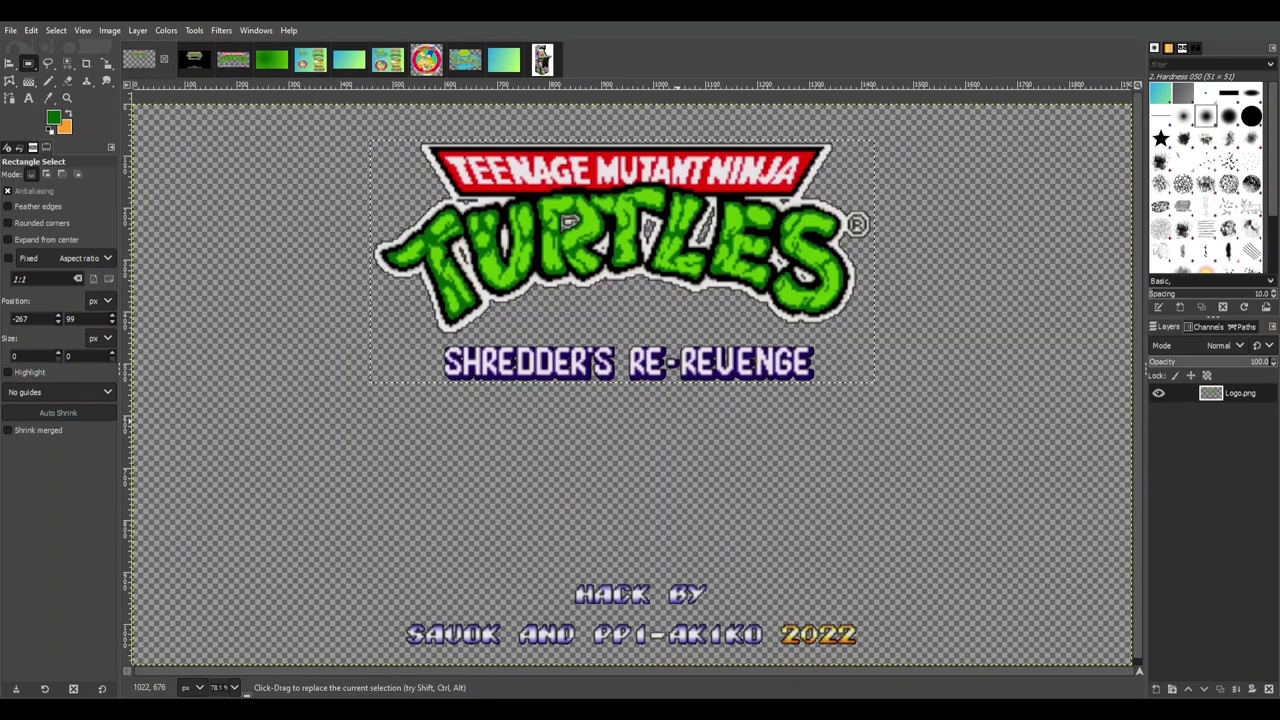
key("ctrl+Page_Up")
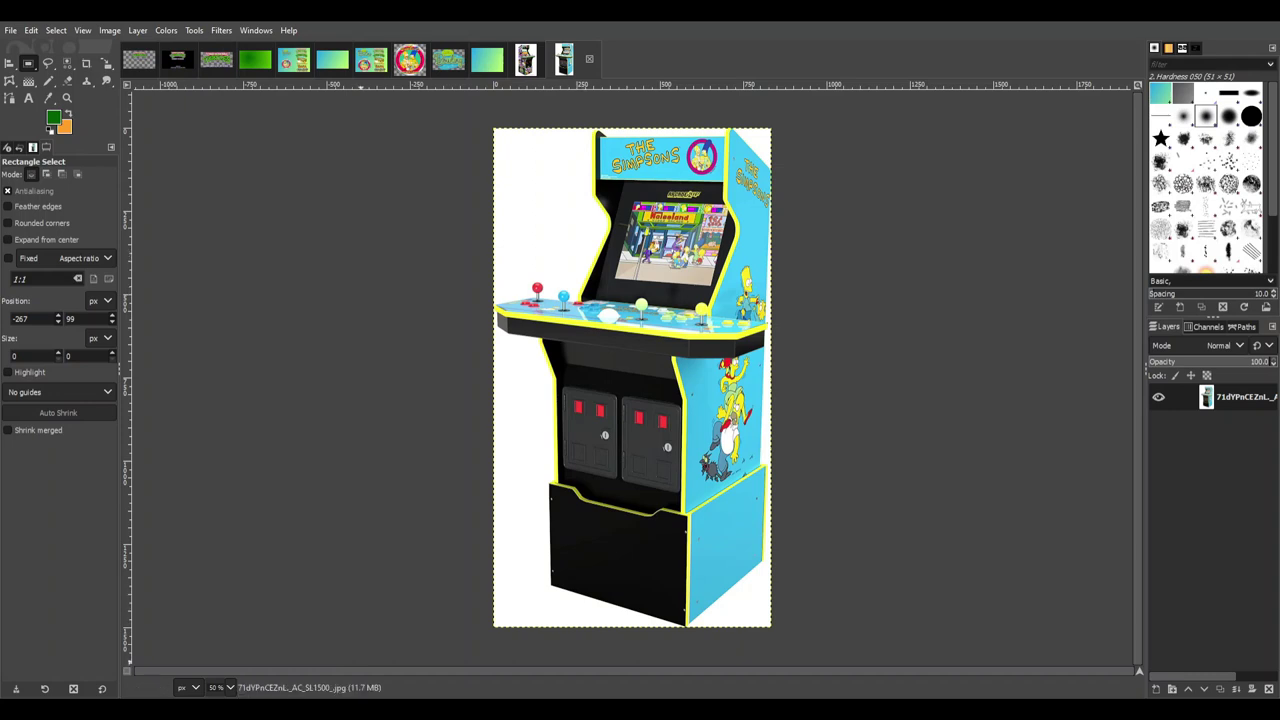
left_click(525, 60)
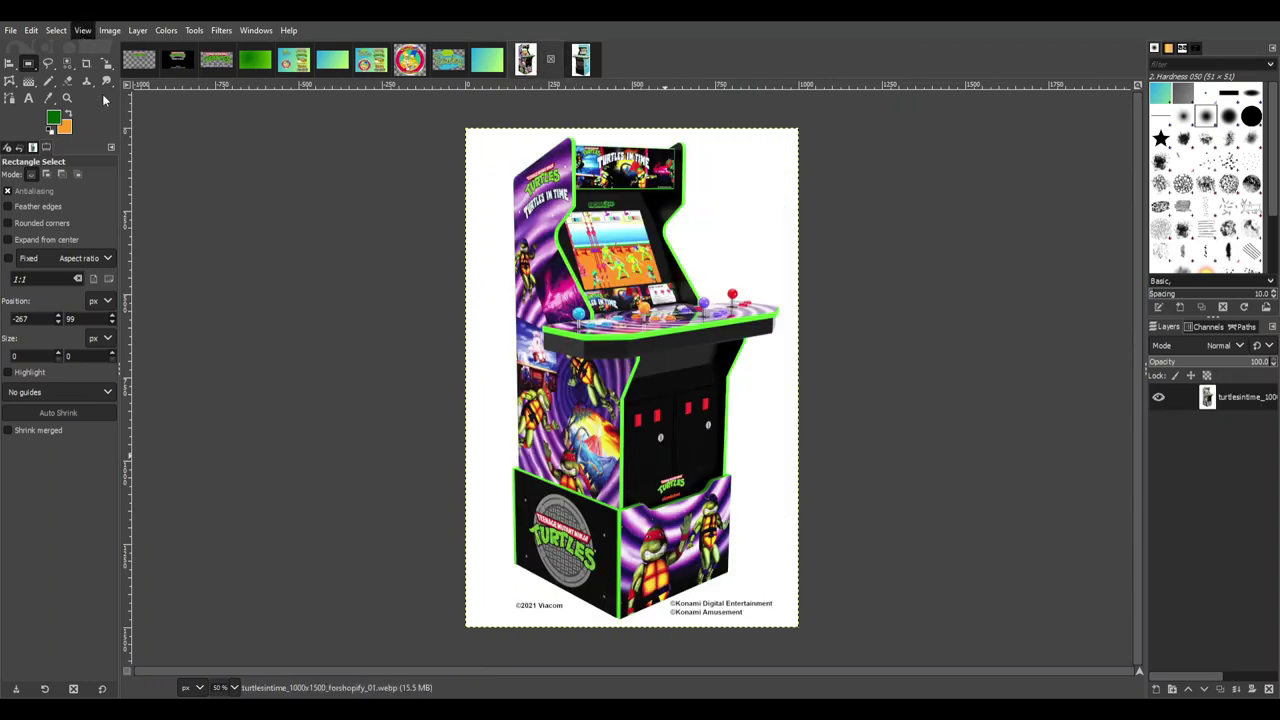
key("2")
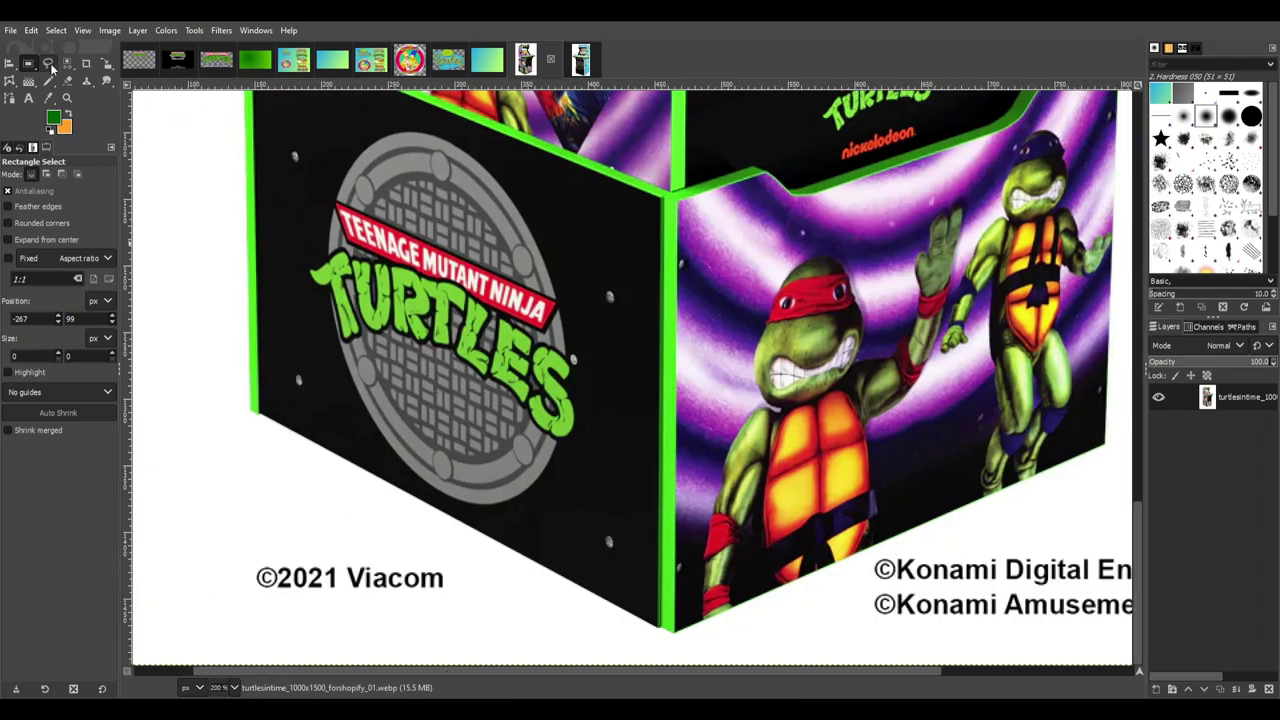
Trace a freehand outline around the Turtles in Time cabinet, including its red joystick
left_click(47, 63)
left_click(668, 630)
left_click(250, 408)
scroll(250, 405, "up", 5)
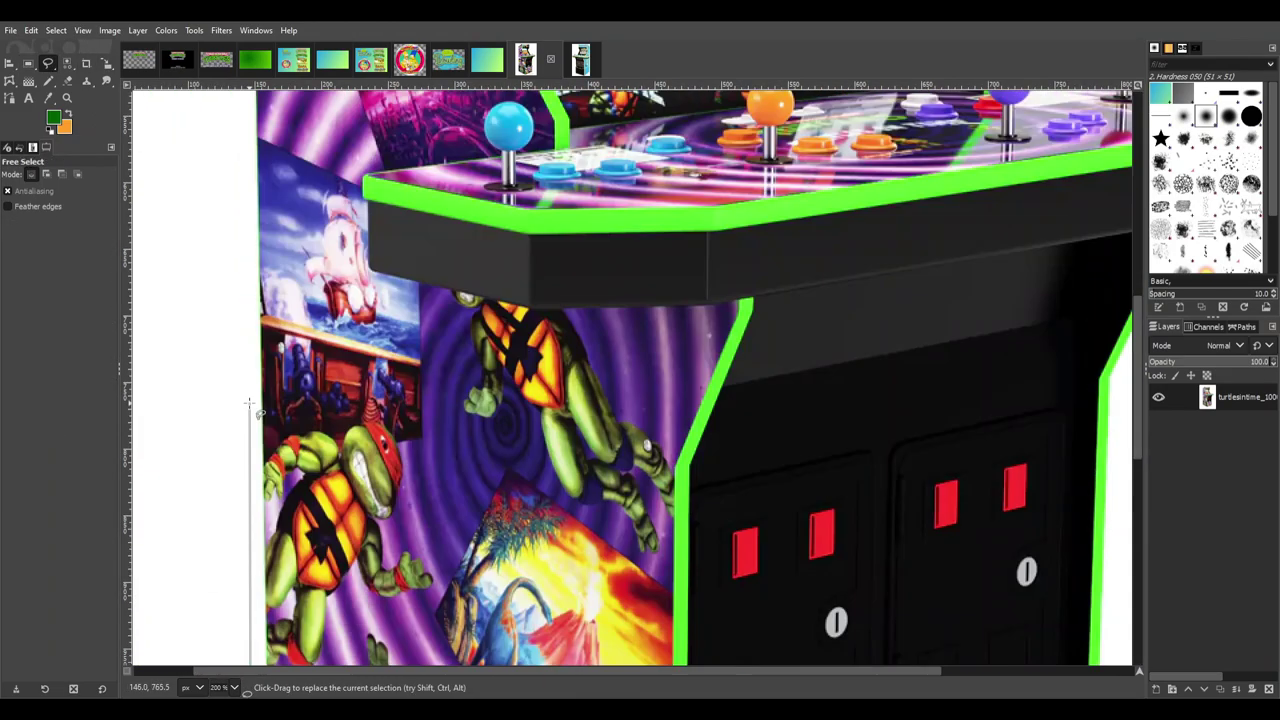
scroll(250, 405, "down", 2)
scroll(252, 400, "up", 10)
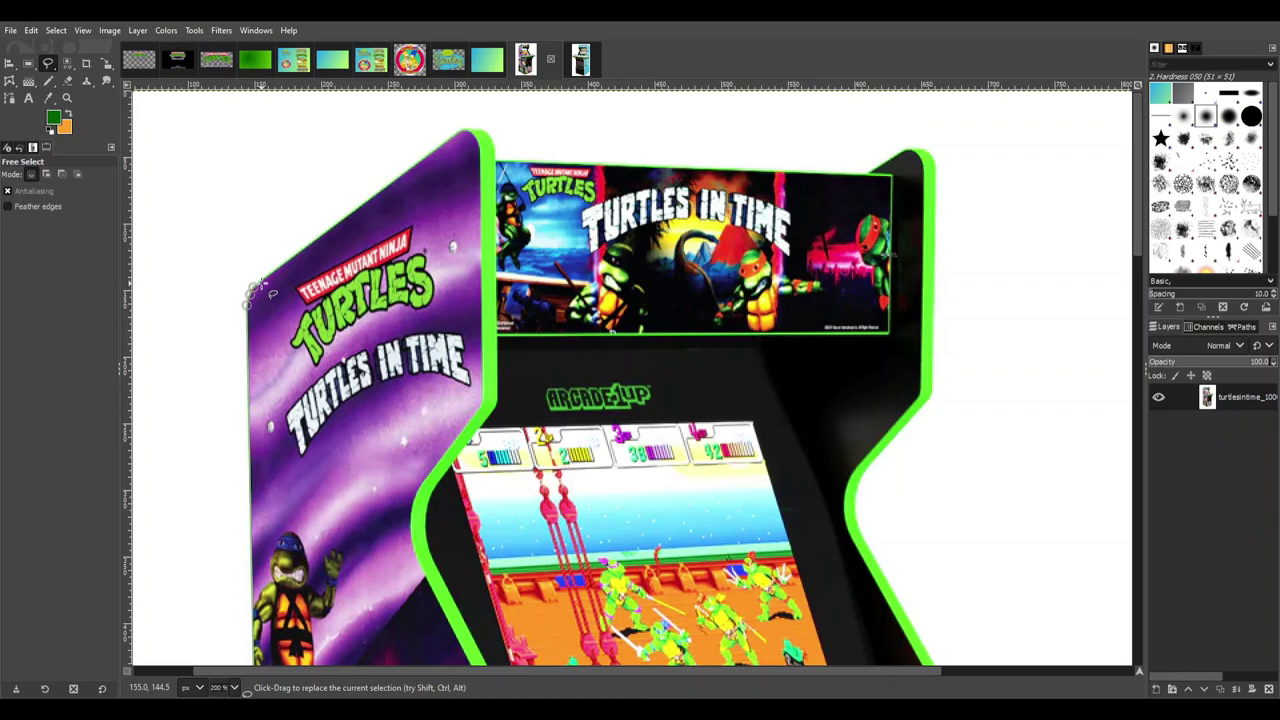
left_click(252, 288)
left_click(482, 131)
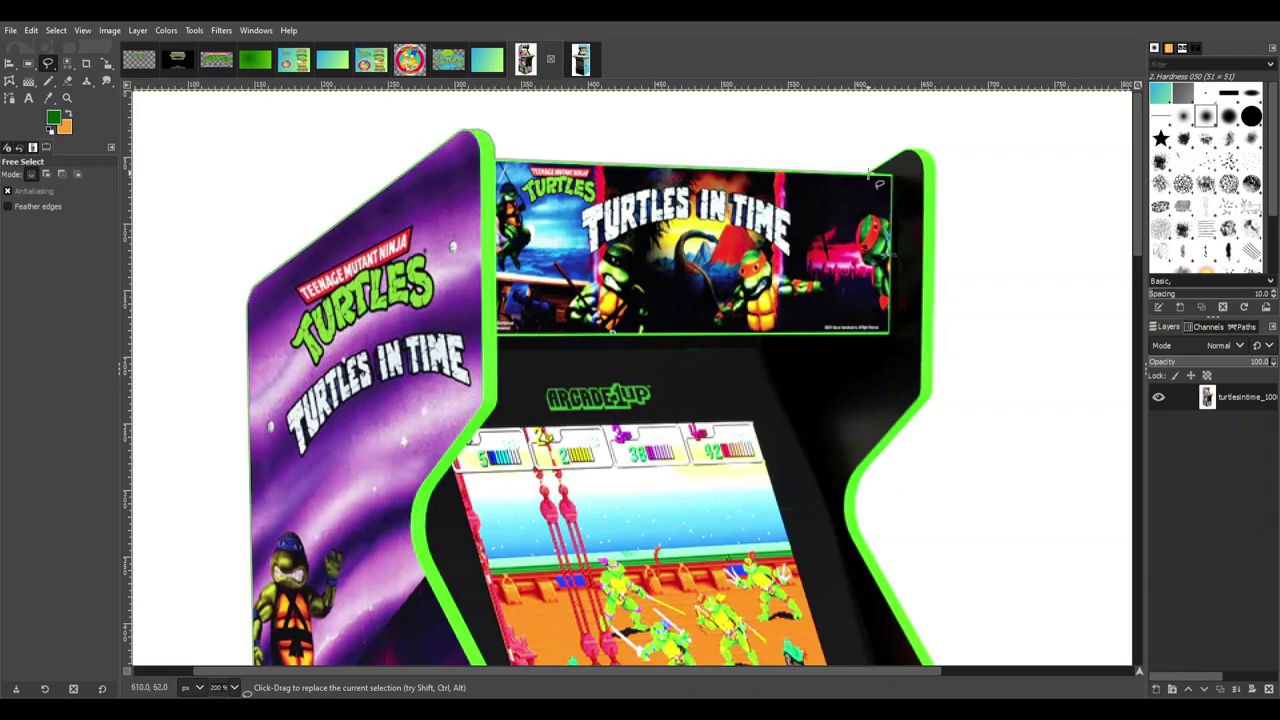
left_click(934, 155)
left_click(938, 406)
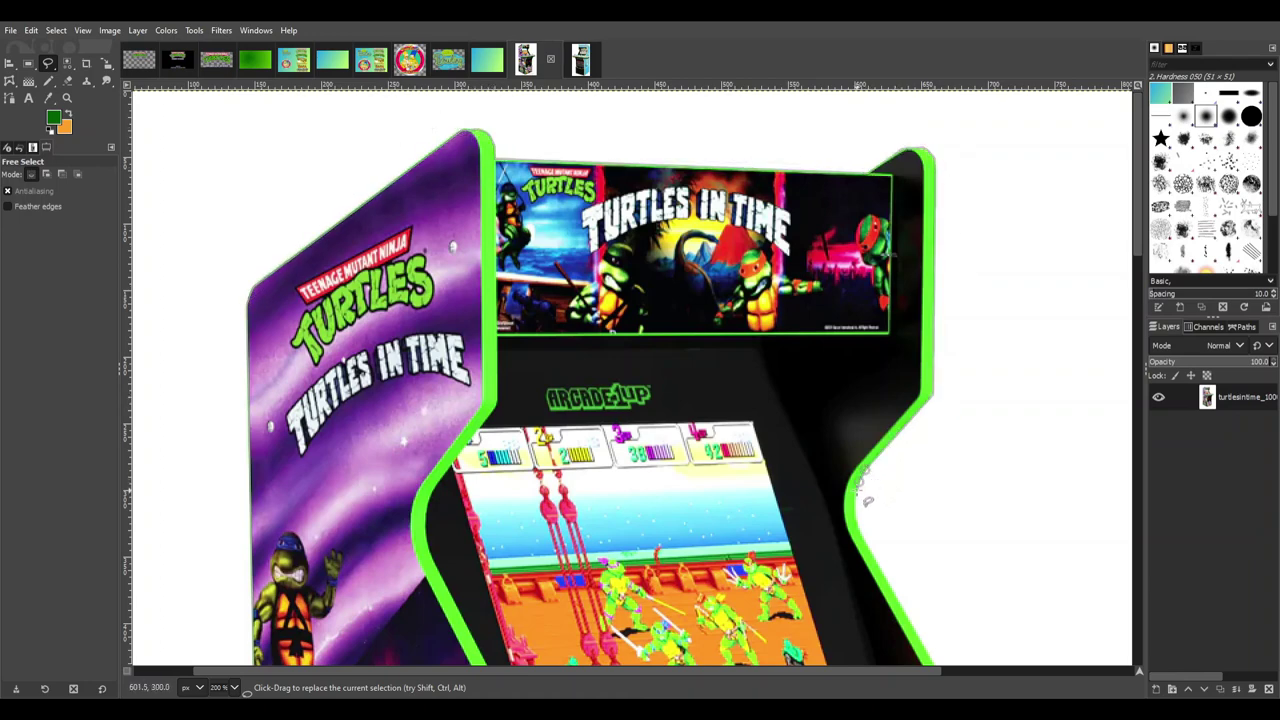
scroll(864, 497, "down", 5)
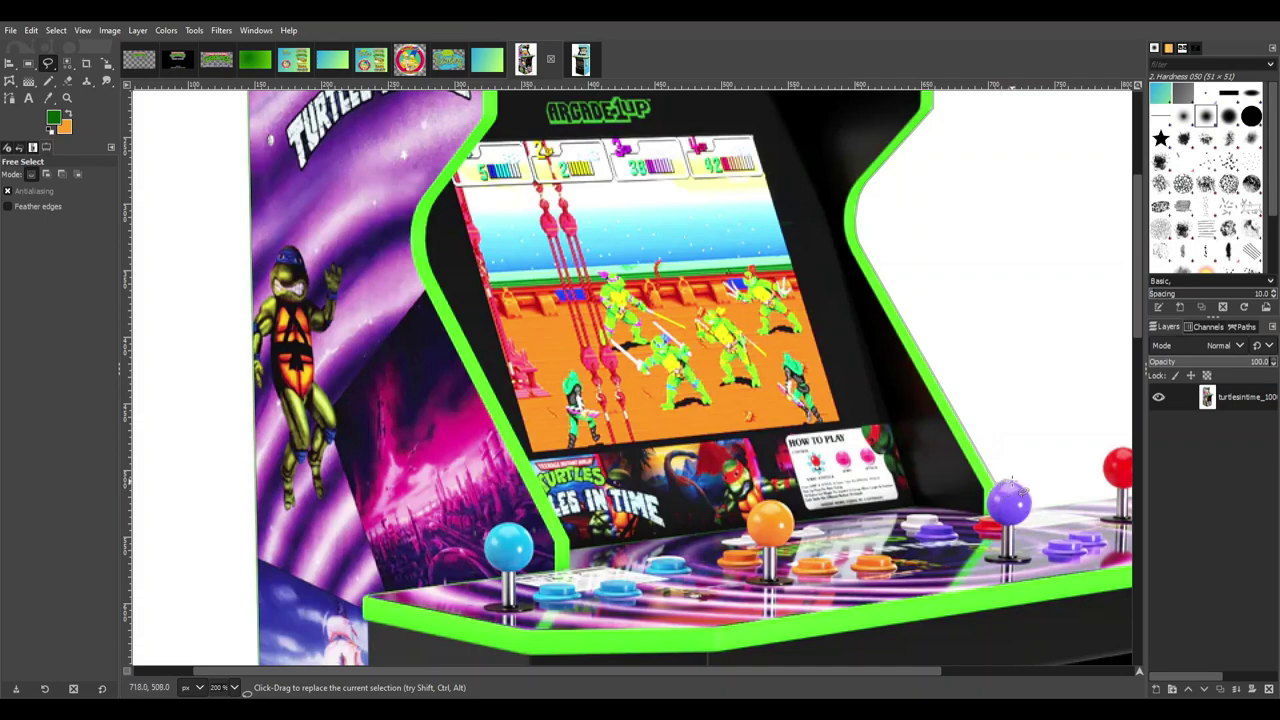
scroll(1012, 487, "down", 3)
scroll(950, 560, "right", 4)
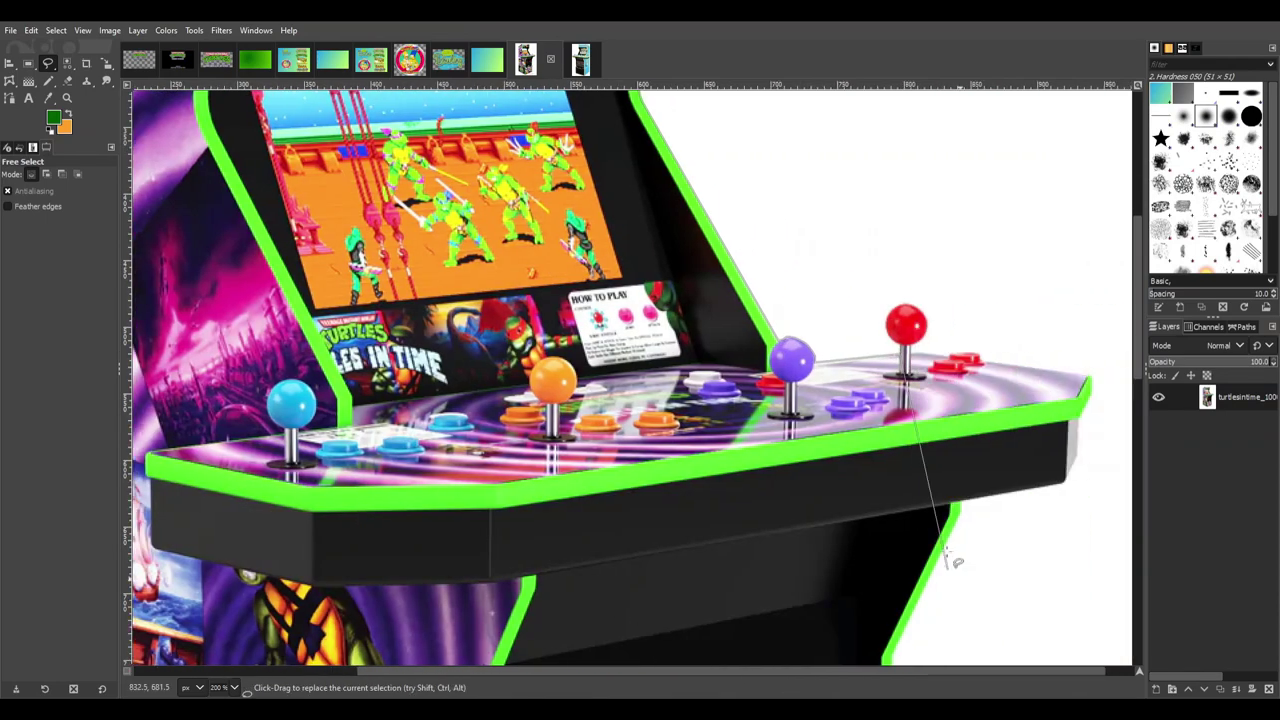
mouse_move(922, 314)
left_mouse_down()
mouse_move(938, 343)
mouse_move(920, 359)
mouse_move(956, 353)
mouse_move(914, 322)
mouse_move(987, 360)
mouse_move(1091, 374)
mouse_move(1068, 480)
mouse_move(1078, 454)
mouse_move(1066, 480)
mouse_move(1021, 500)
mouse_move(946, 415)
mouse_move(959, 364)
mouse_move(889, 519)
mouse_move(917, 482)
mouse_move(901, 474)
mouse_move(887, 580)
mouse_move(664, 580)
mouse_move(455, 632)
left_mouse_up()
Copy the outlined Turtles in Time cabinet to the clipboard
scroll(965, 494, "down", 3)
scroll(918, 484, "down", 5)
scroll(917, 484, "down", 3)
scroll(909, 483, "down", 5)
scroll(894, 586, "down", 3)
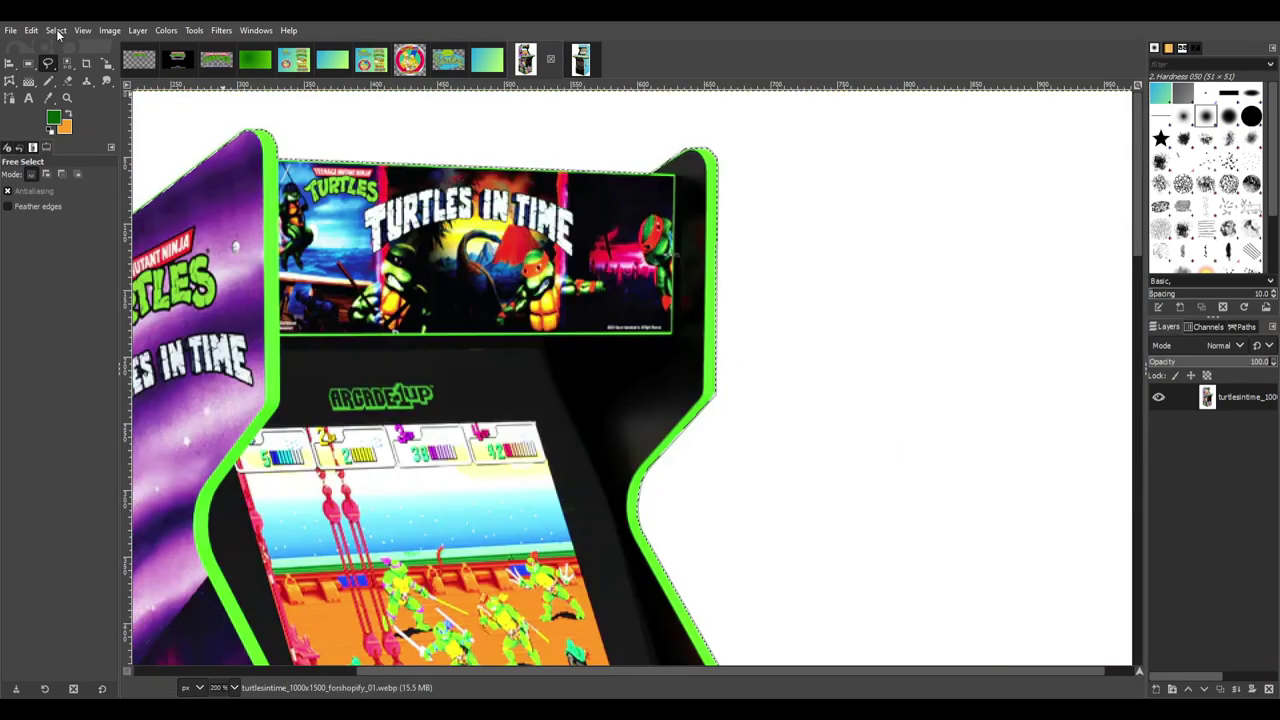
left_click(31, 30)
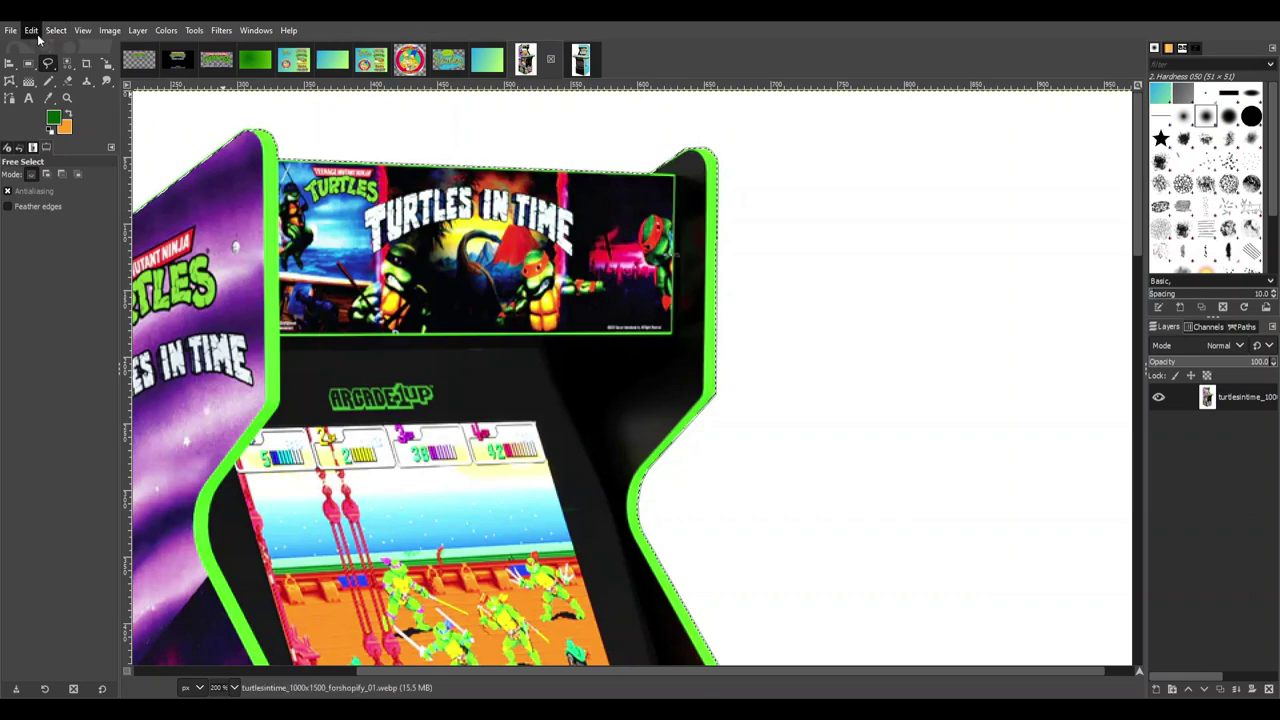
left_click(53, 133)
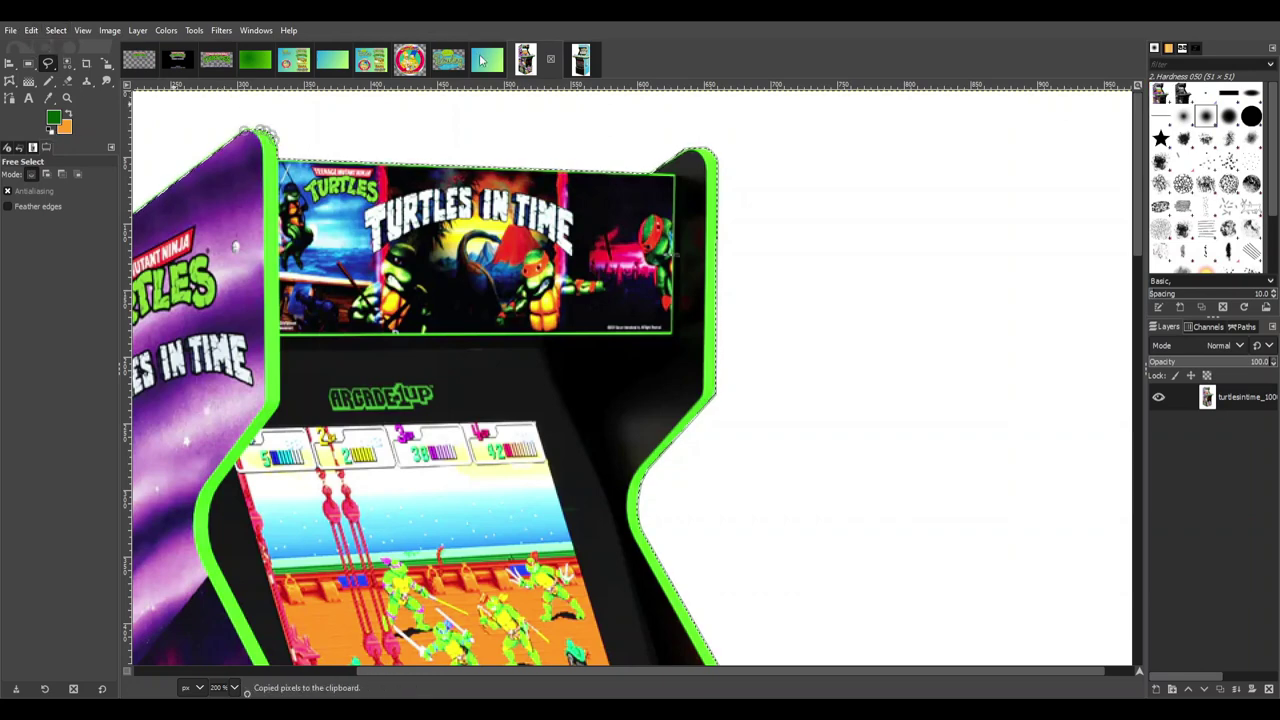
Paste the cabinet onto the gradient wallpaper, keep its proportions, and move it to the right side
left_click(487, 60)
key("ctrl+v")
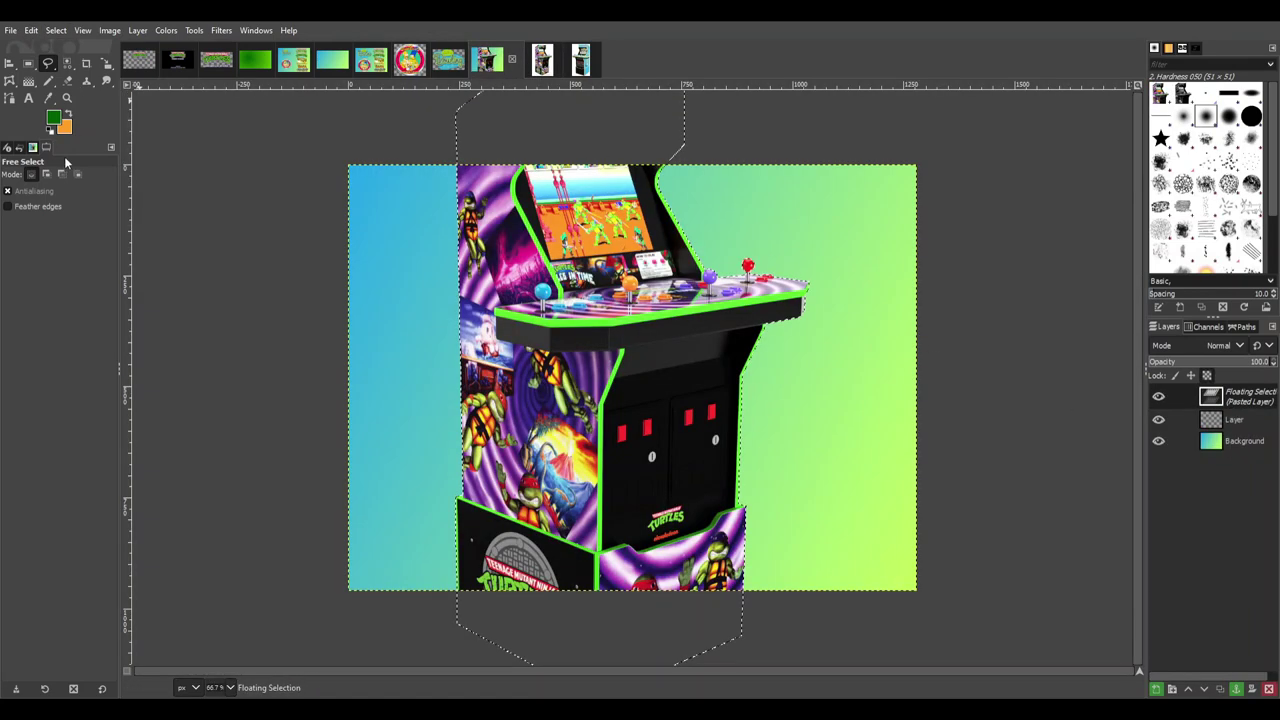
left_click(107, 62)
left_click(432, 292)
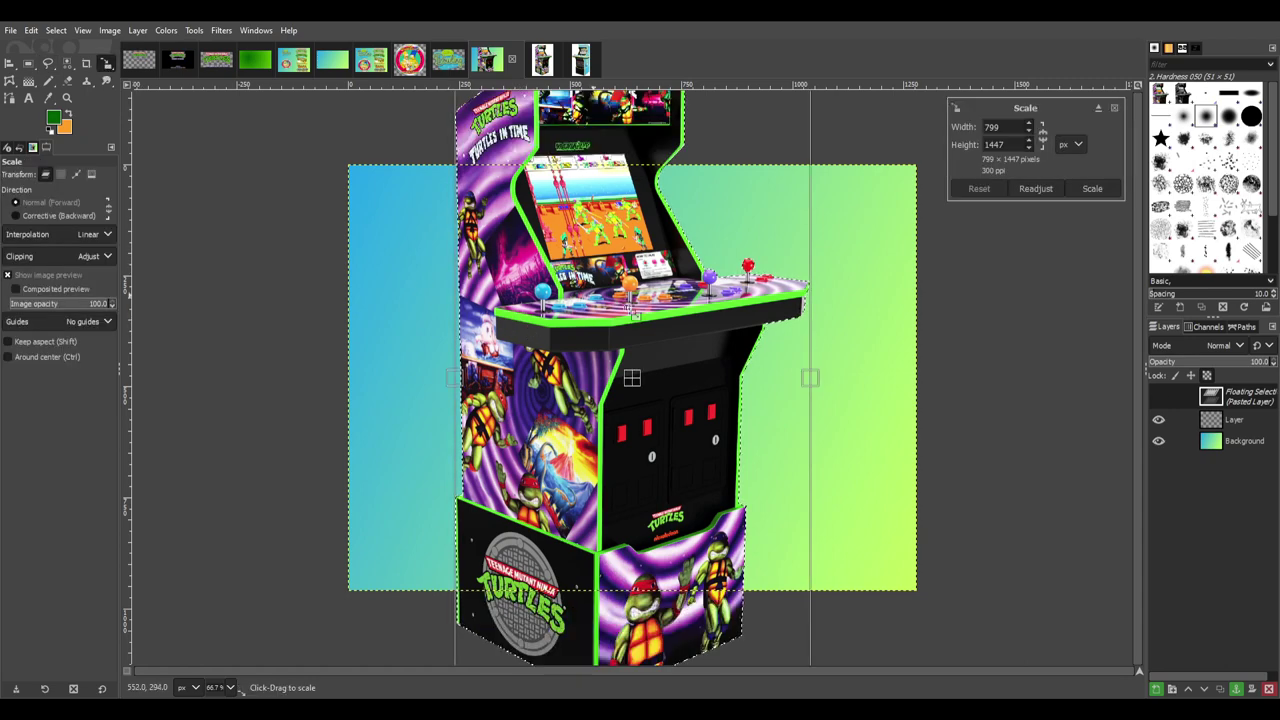
left_click(1043, 135)
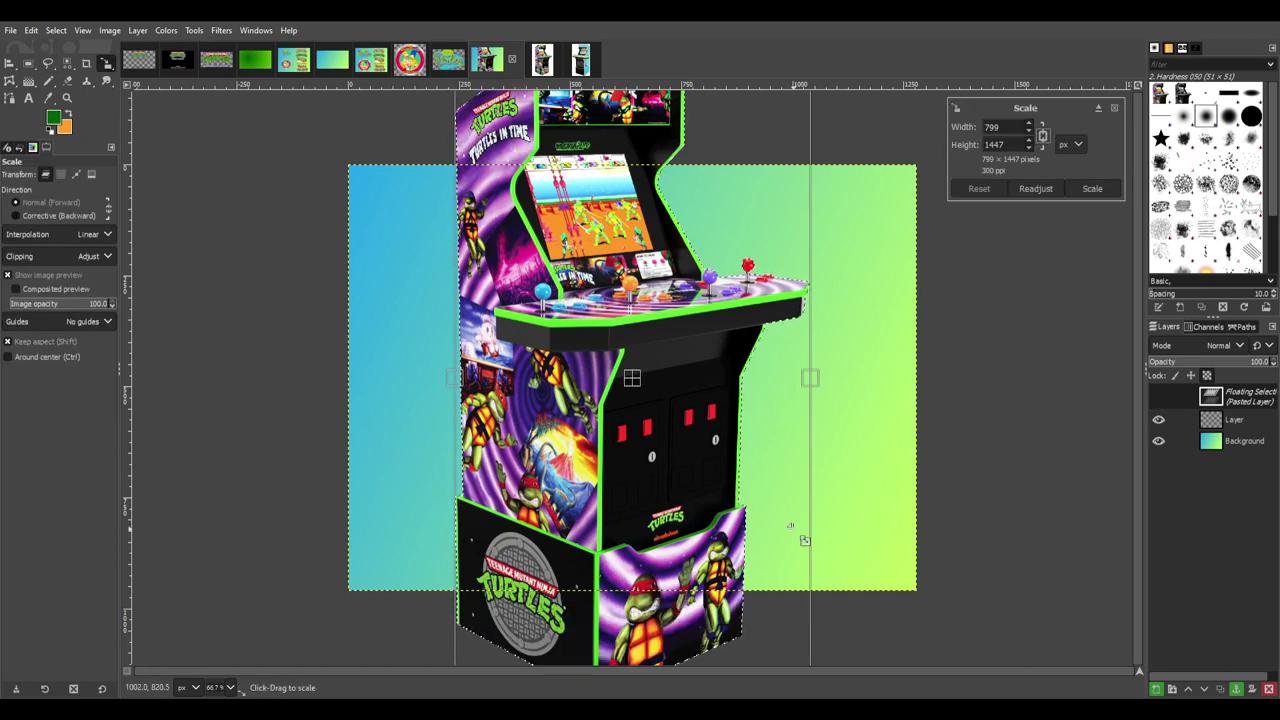
left_click_drag(794, 626, 678, 461)
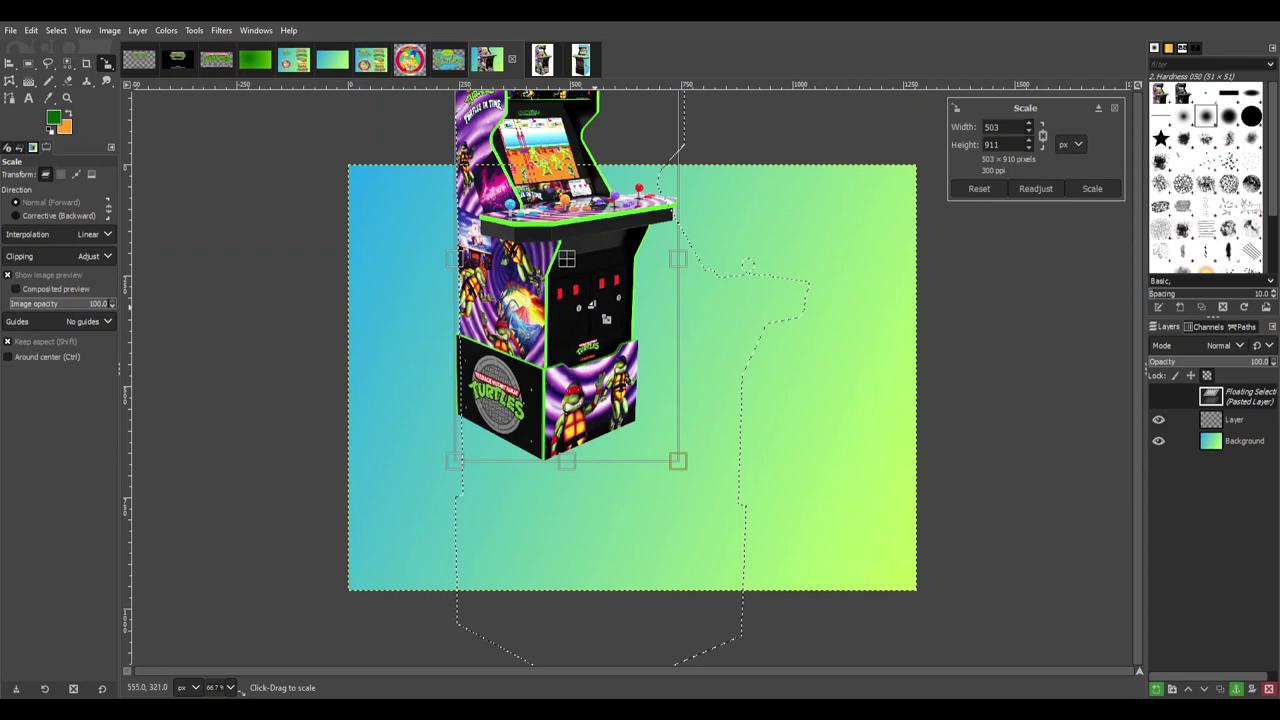
left_click_drag(581, 272, 815, 400)
Set the cabinet height to 960 so it scales to 530×960, and apply
left_click_drag(694, 186, 679, 177)
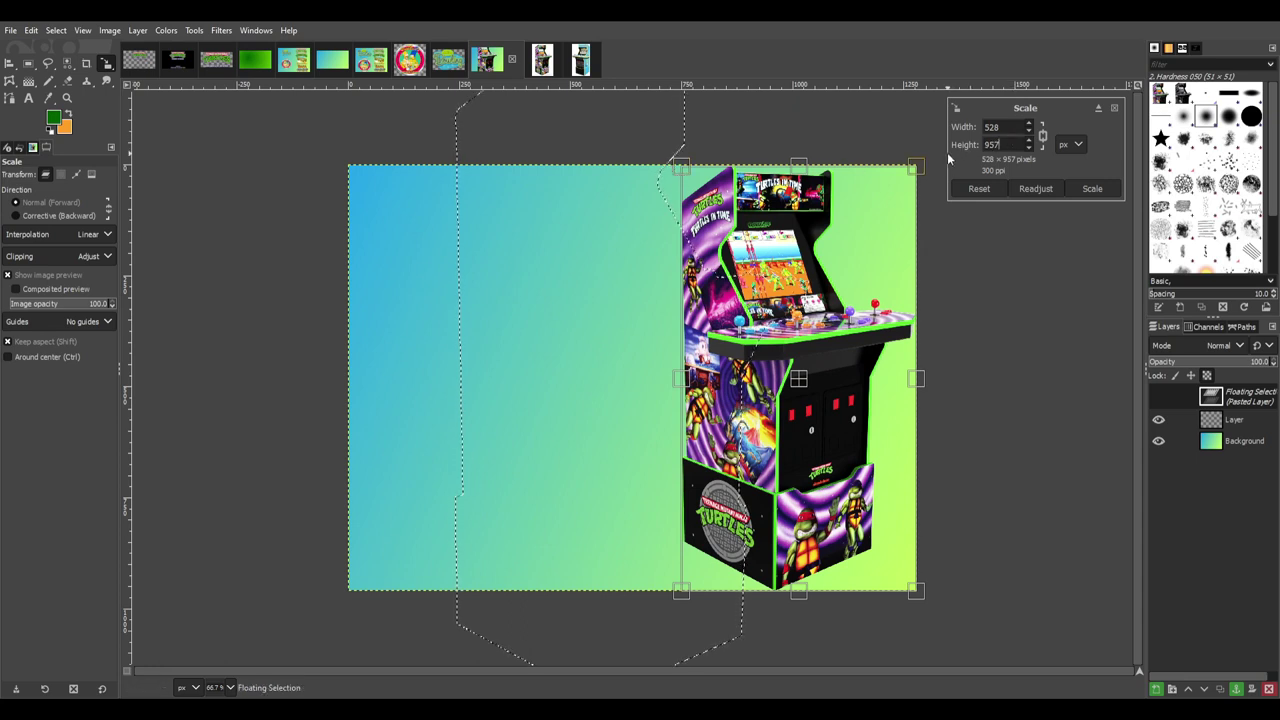
type("00")
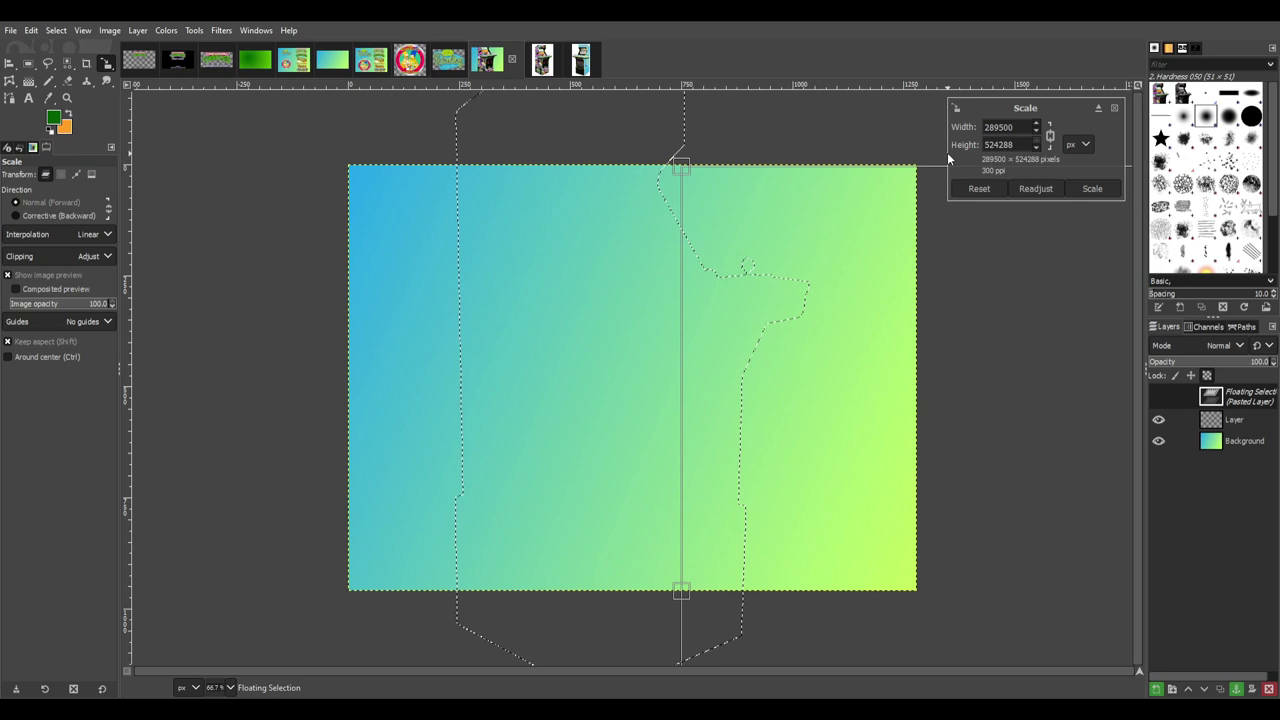
double_click(992, 145)
type("960")
left_click(1090, 189)
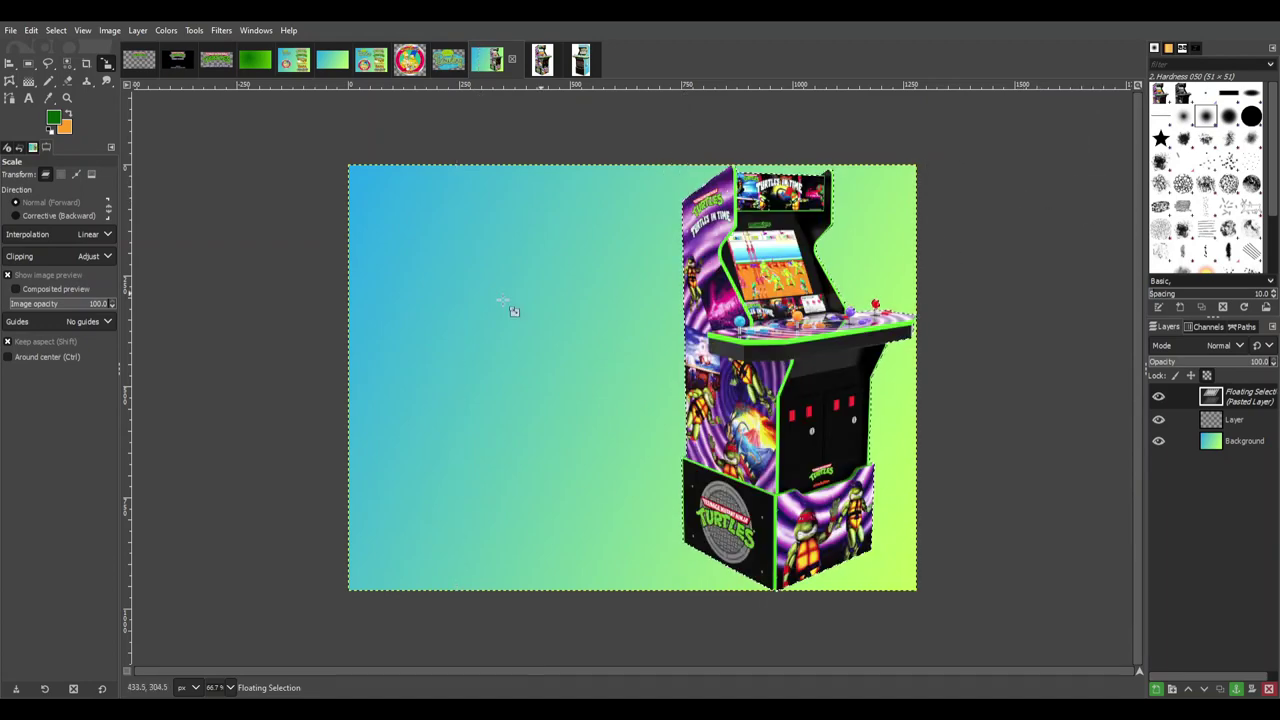
left_click(8, 66)
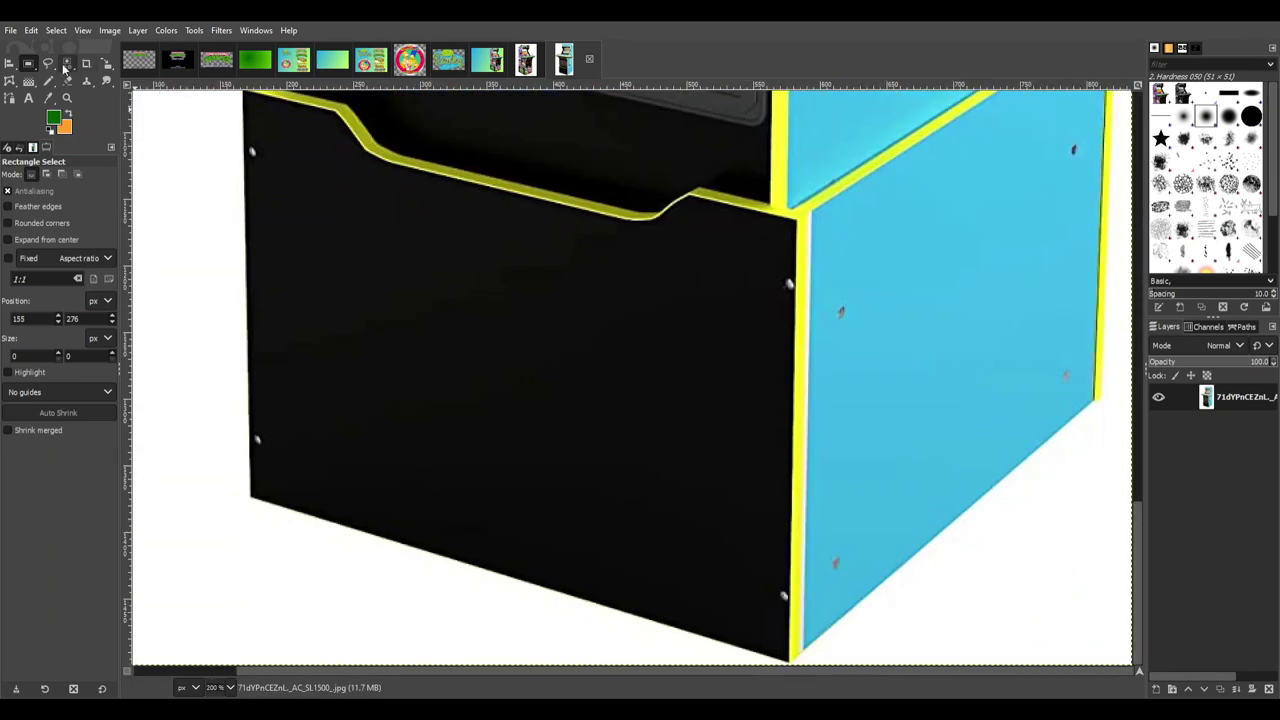
Start a freehand outline of the Simpsons cabinet along its base and right edge
key("f")
left_click(255, 502)
left_click(797, 666)
left_click(1106, 402)
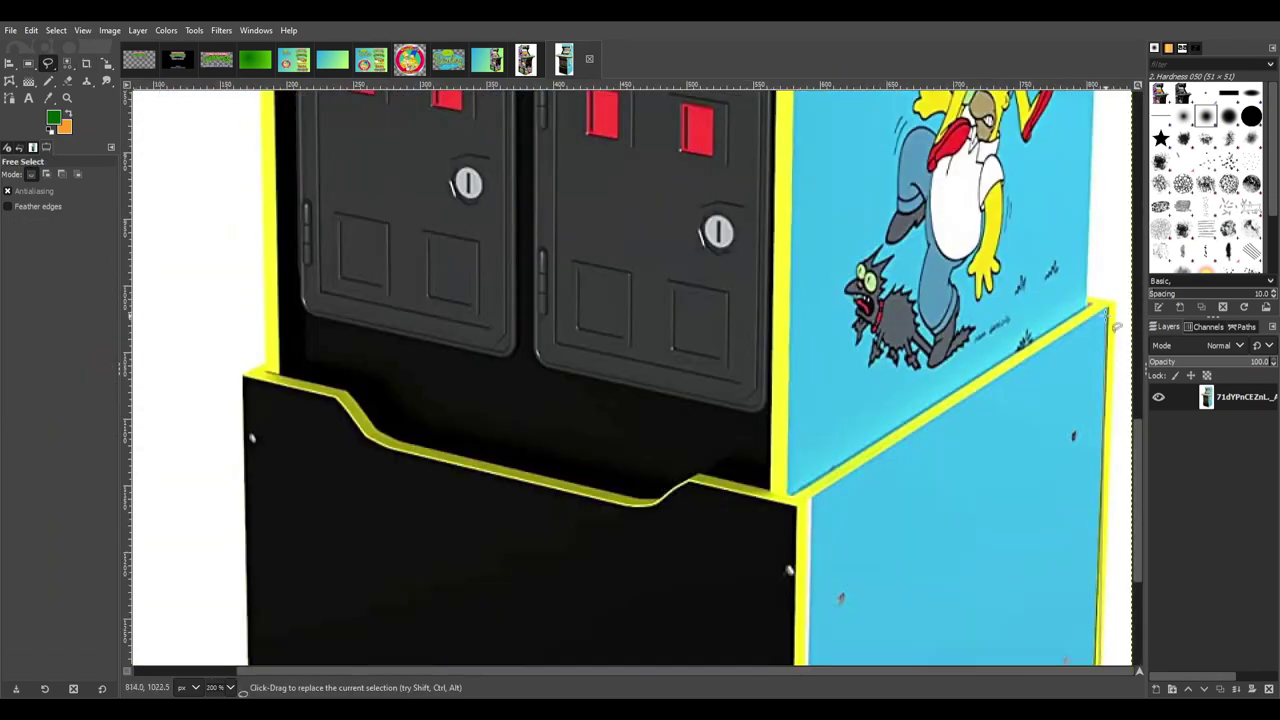
scroll(1104, 360, "up", 5)
scroll(1110, 305, "up", 5)
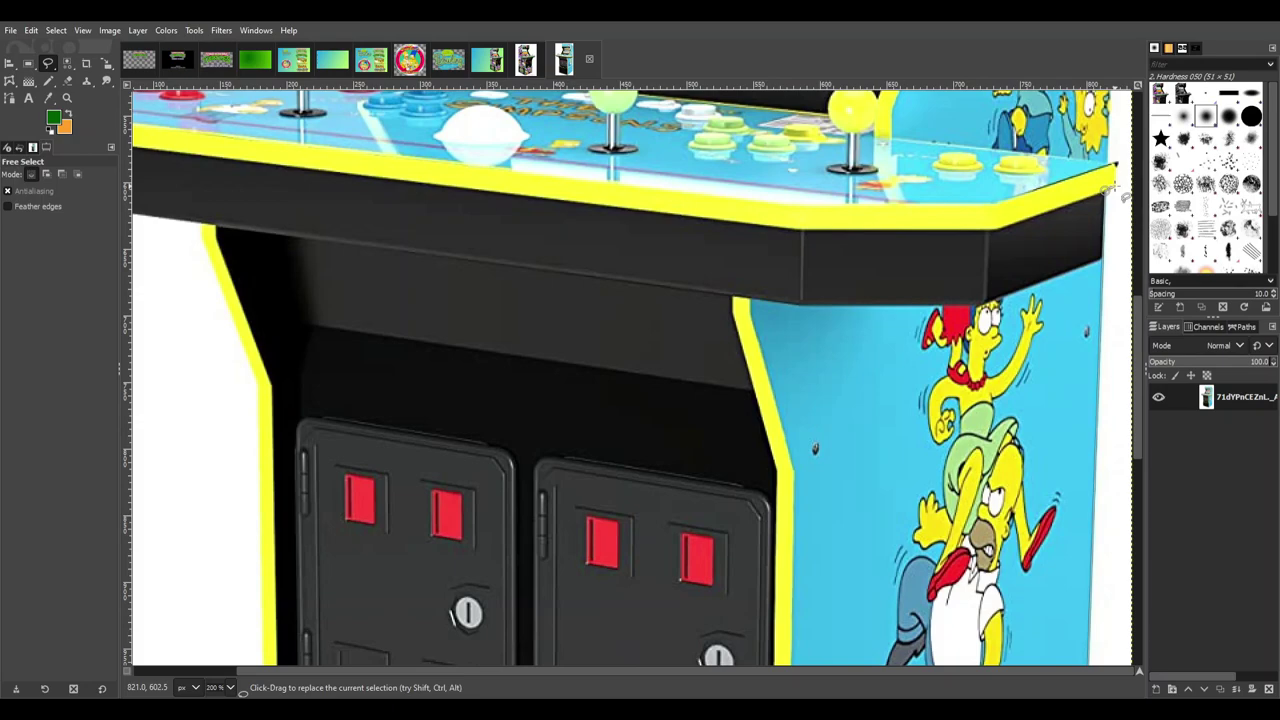
scroll(1112, 185, "up", 10)
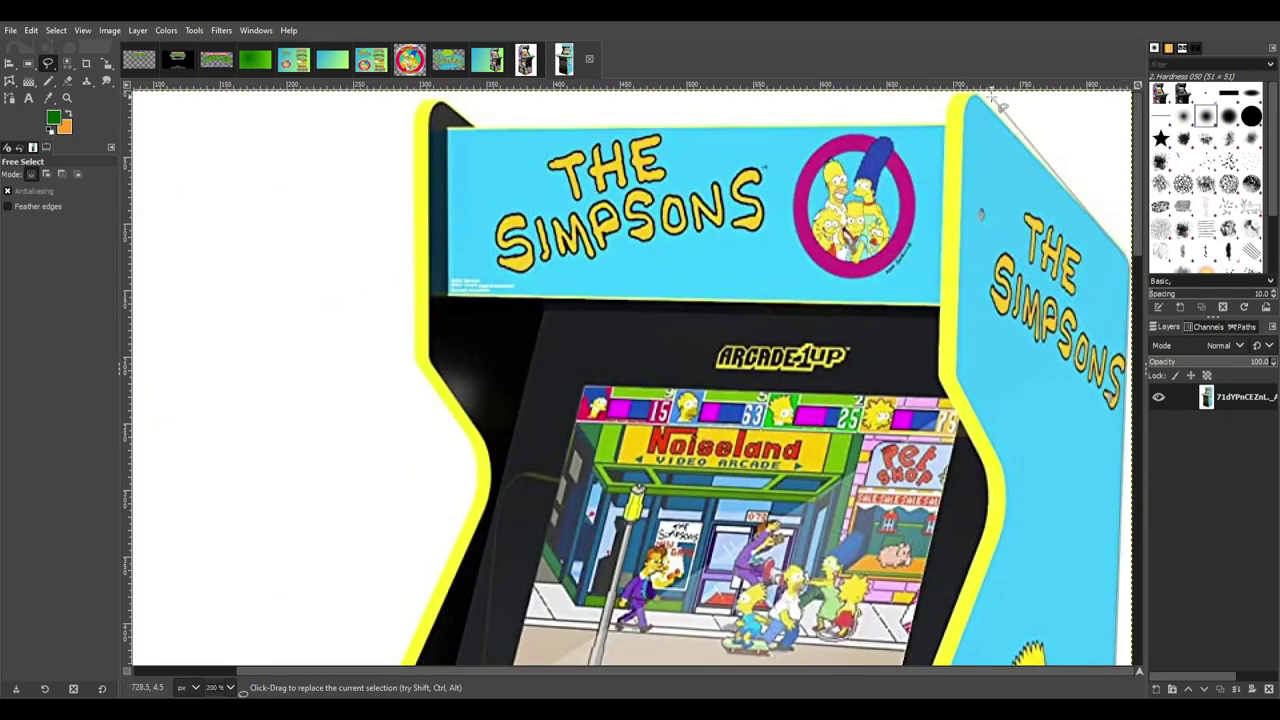
Continue the outline across the marquee top, down the left edge and around the red joystick
left_click(947, 97)
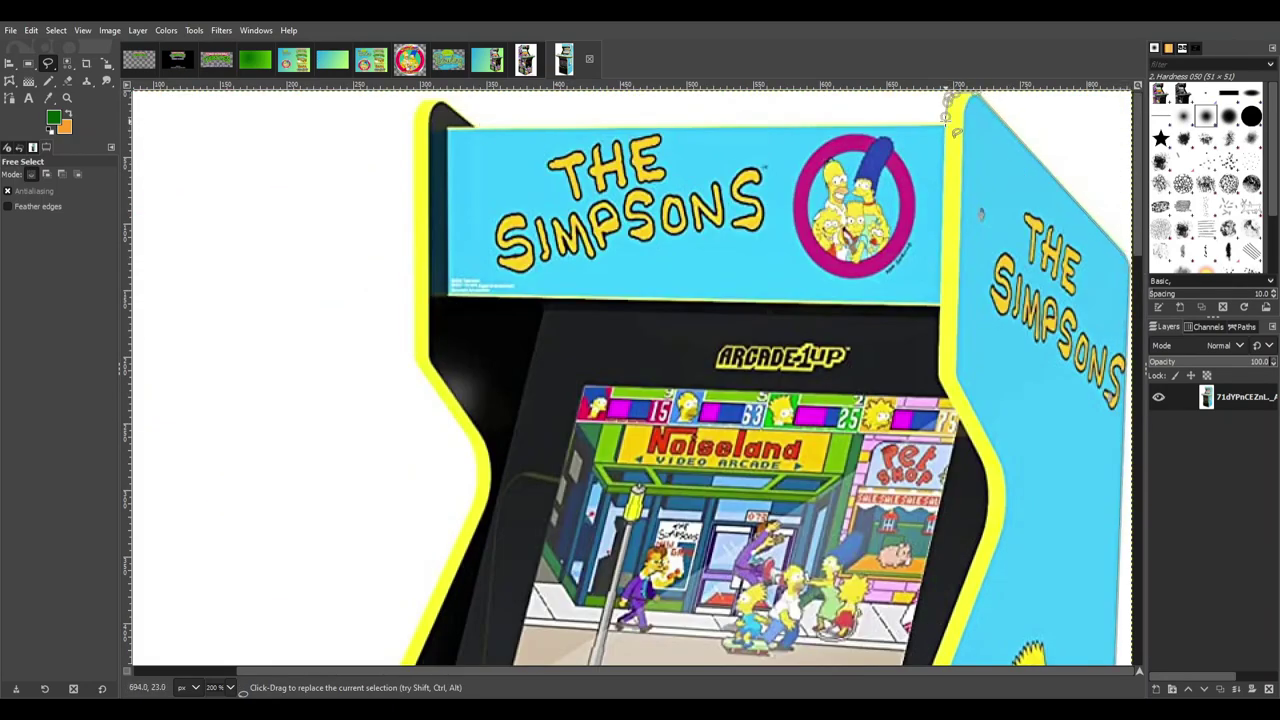
left_click(422, 99)
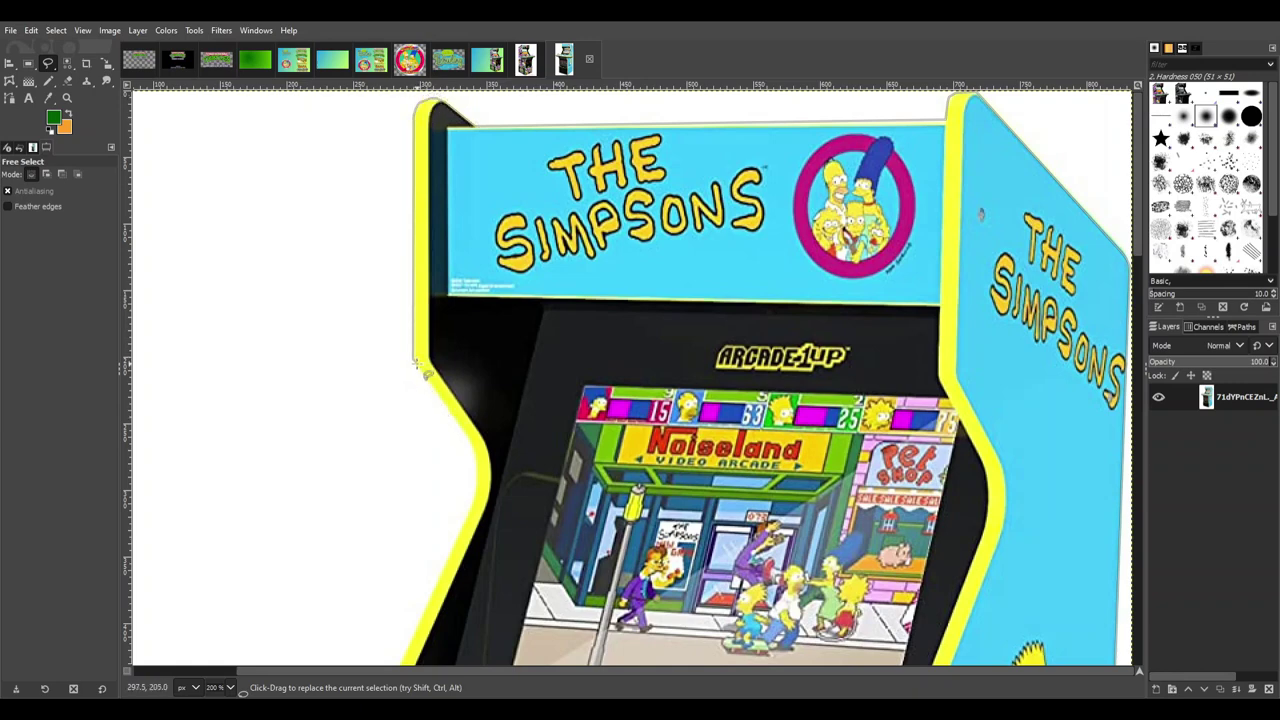
left_click(426, 373)
scroll(470, 505, "down", 3)
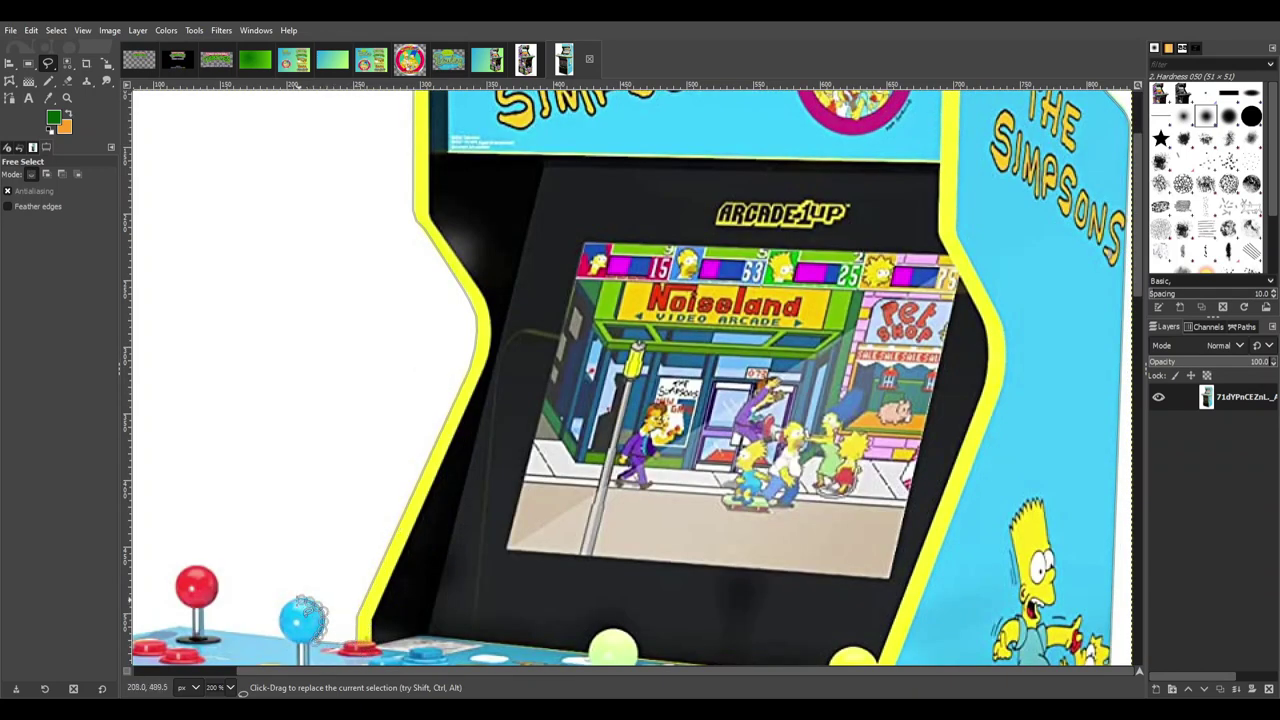
scroll(305, 620, "down", 3)
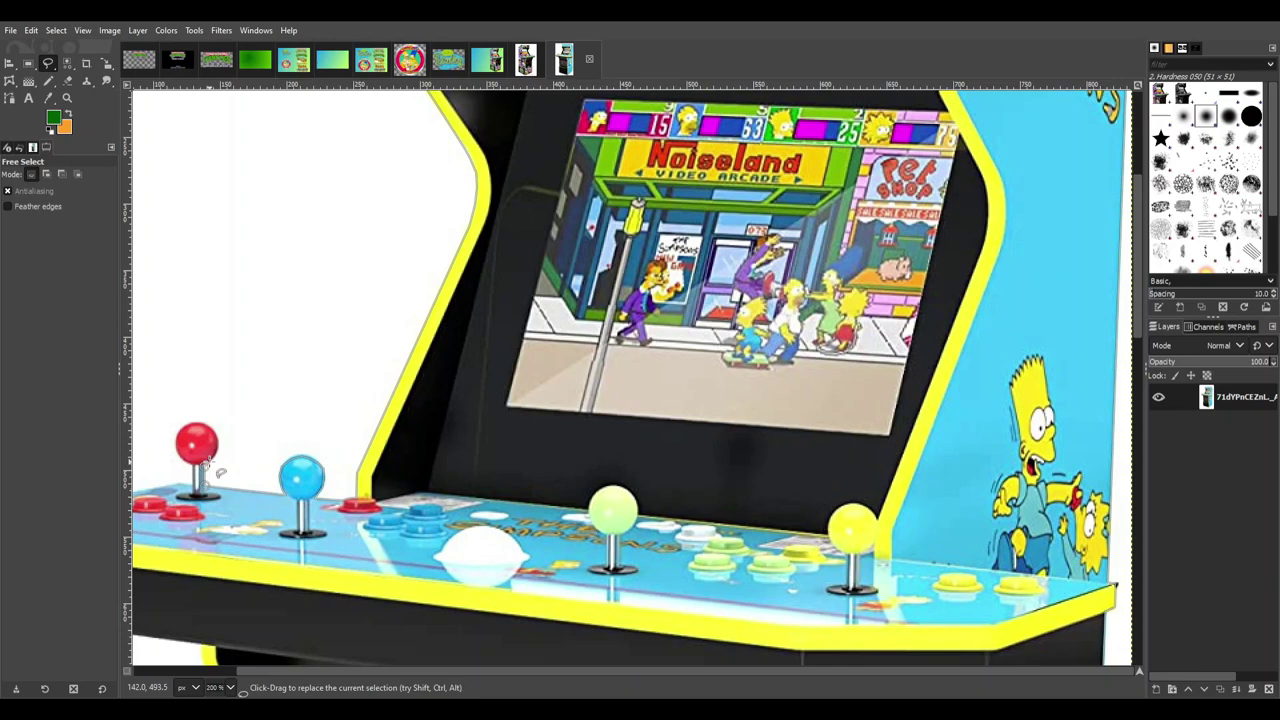
mouse_move(205, 425)
left_mouse_down()
mouse_move(178, 450)
mouse_move(185, 488)
mouse_move(138, 505)
mouse_move(150, 600)
mouse_move(205, 635)
mouse_move(300, 520)
mouse_move(374, 520)
mouse_move(366, 636)
mouse_move(486, 591)
left_mouse_up()
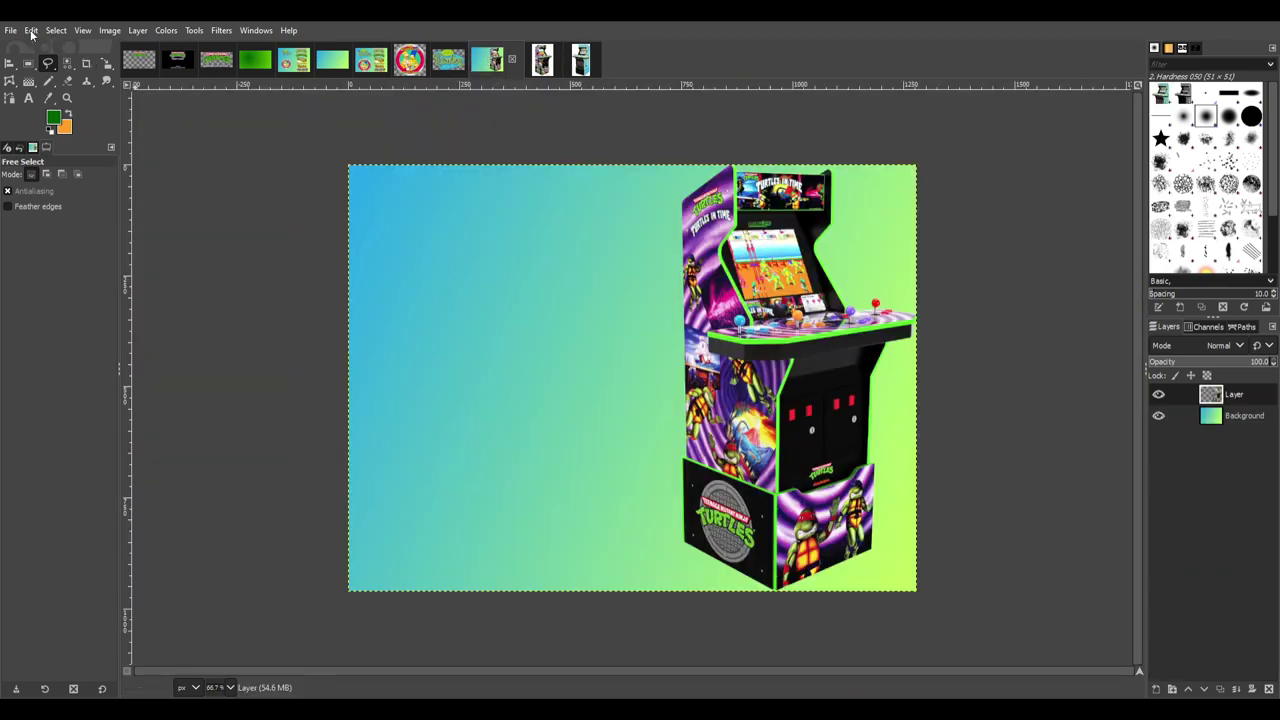
Paste the Simpsons cabinet into the wallpaper and roughly shrink it with the Scale tool
left_click(31, 31)
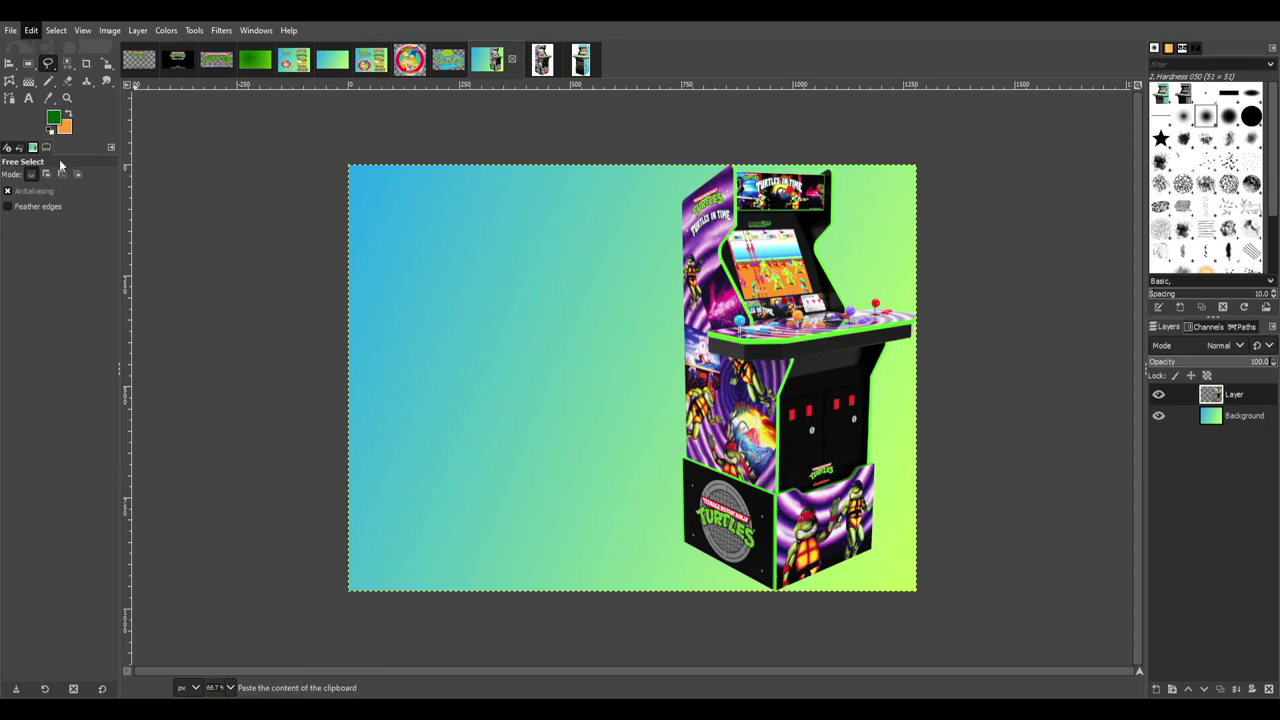
left_click(59, 159)
left_click(106, 63)
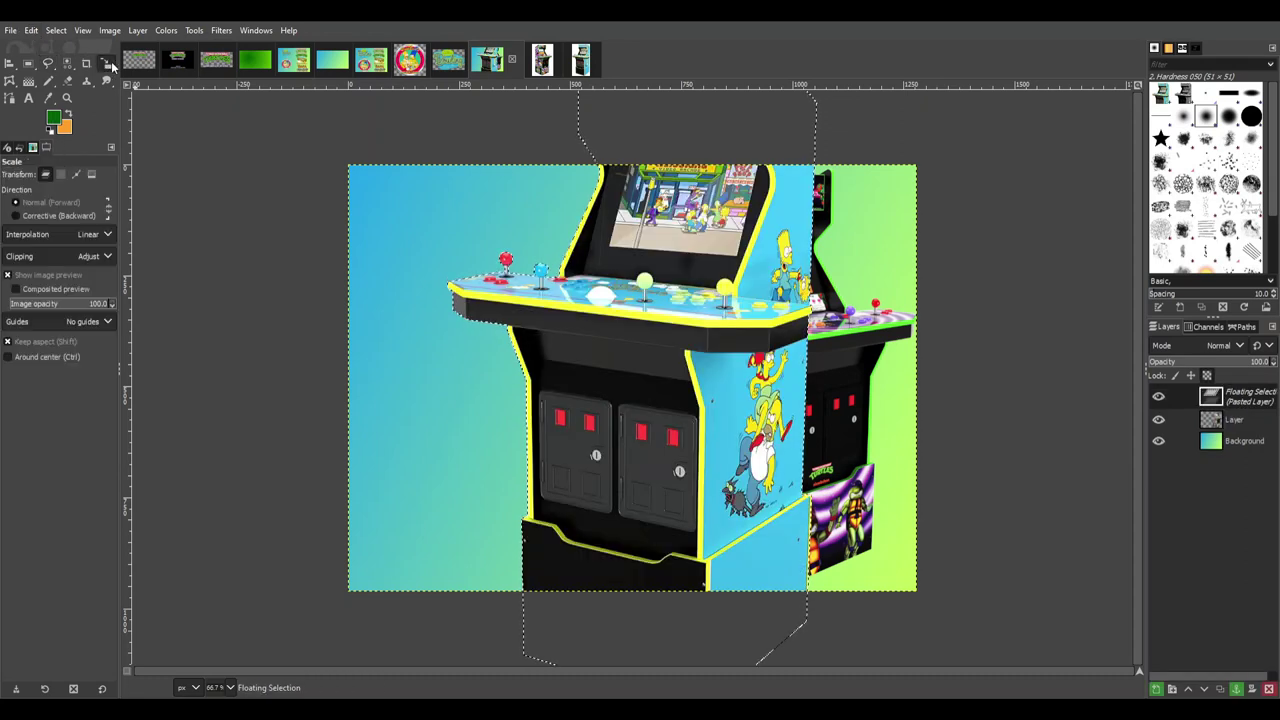
left_click(820, 262)
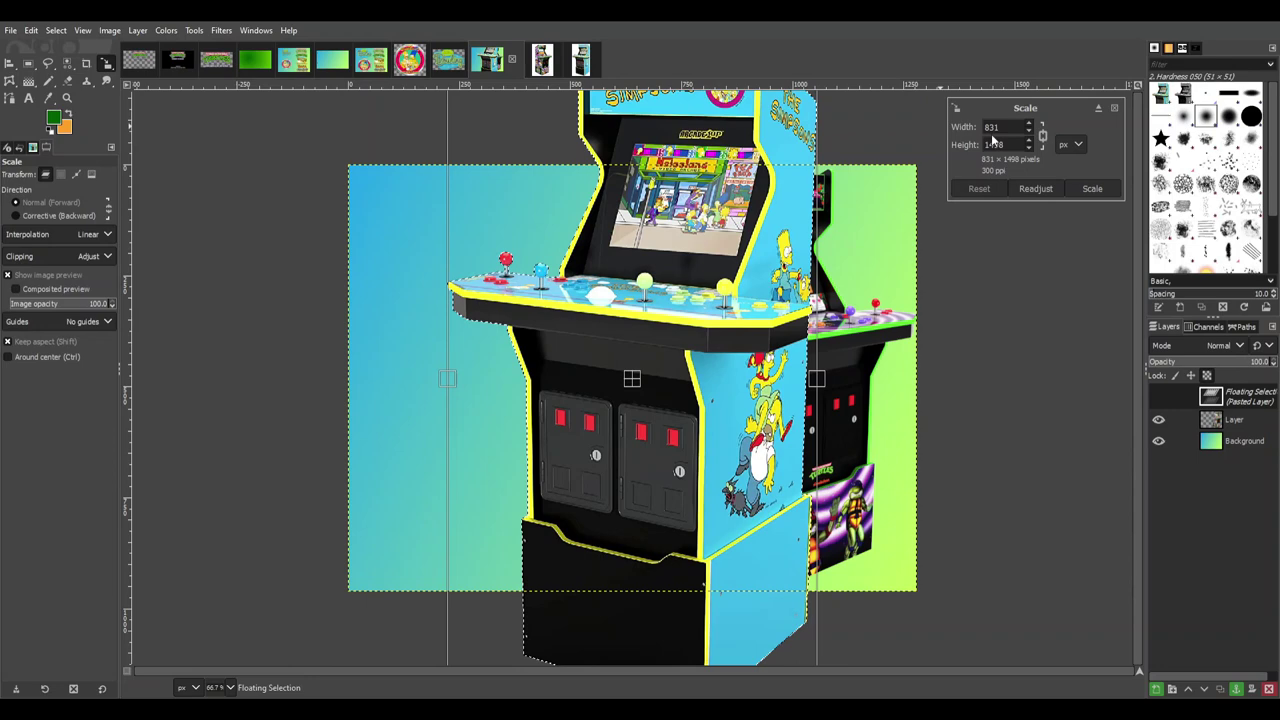
left_click_drag(821, 141, 660, 327)
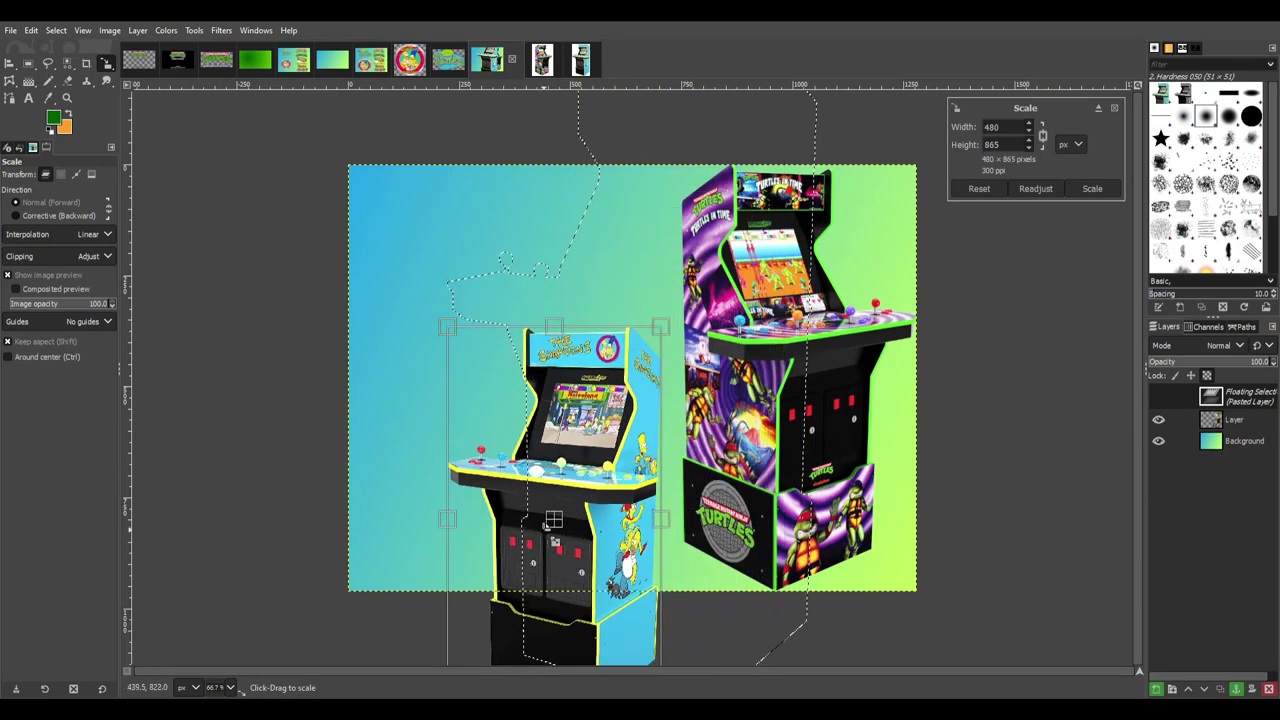
left_click_drag(567, 537, 468, 374)
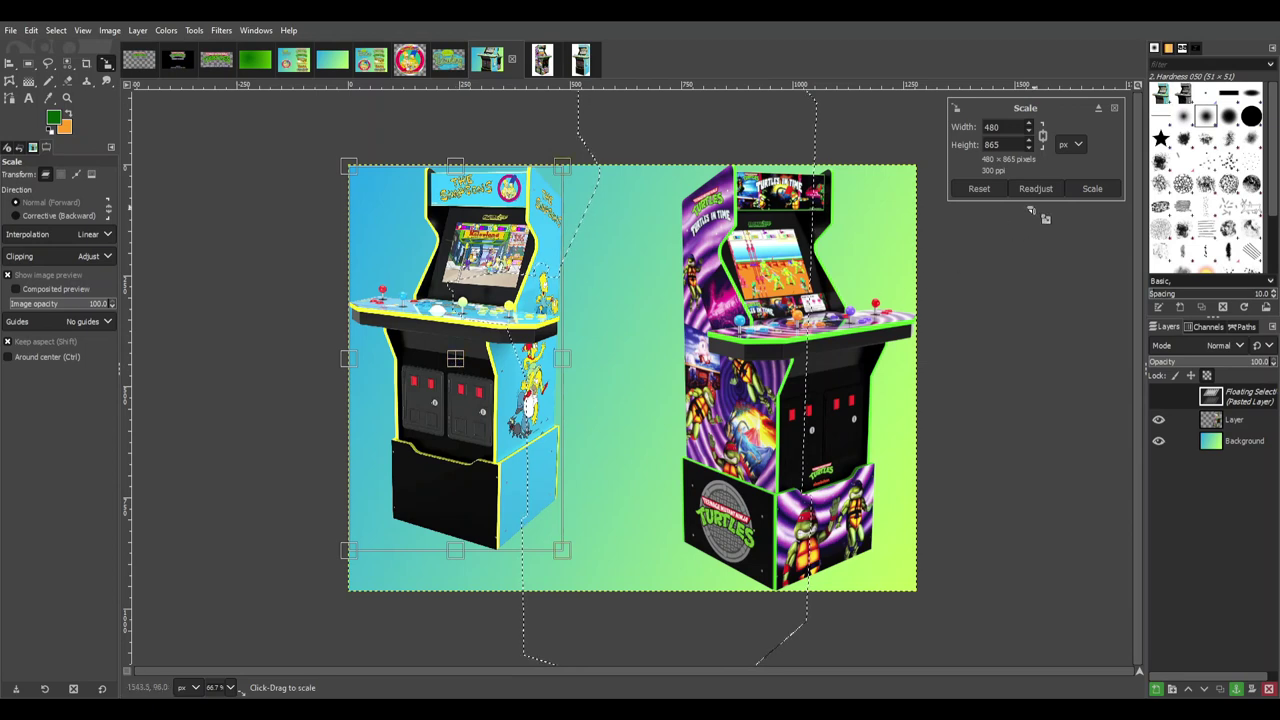
Scale the Simpsons cabinet to a height of 960 px
key("End")
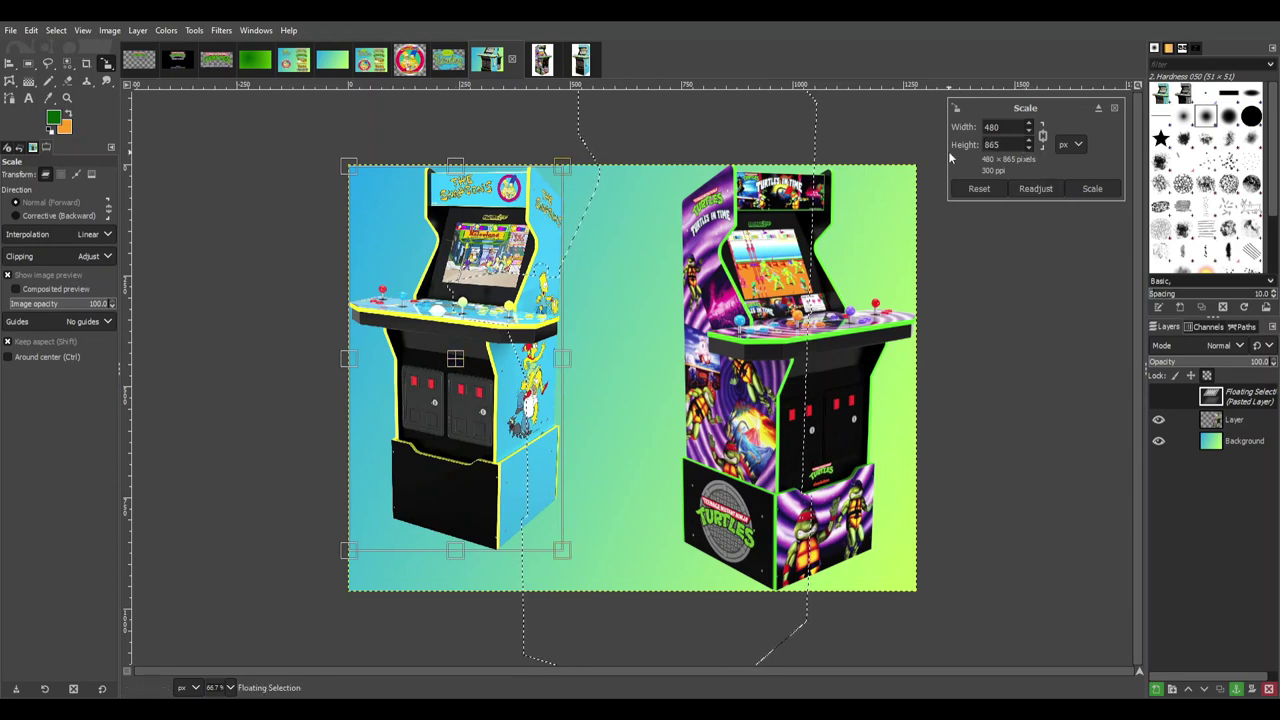
type("960")
key("BackSpace")
key("BackSpace")
key("BackSpace")
key("BackSpace")
key("BackSpace")
key("BackSpace")
type("960")
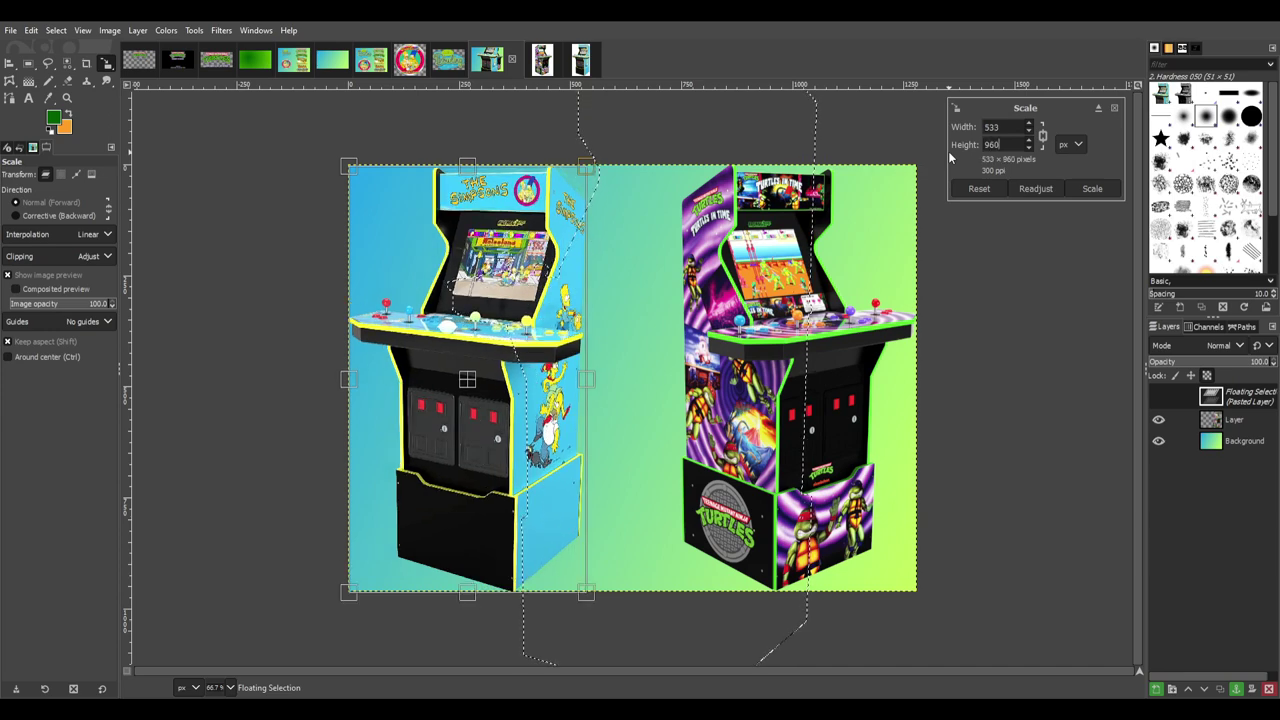
left_click(1092, 189)
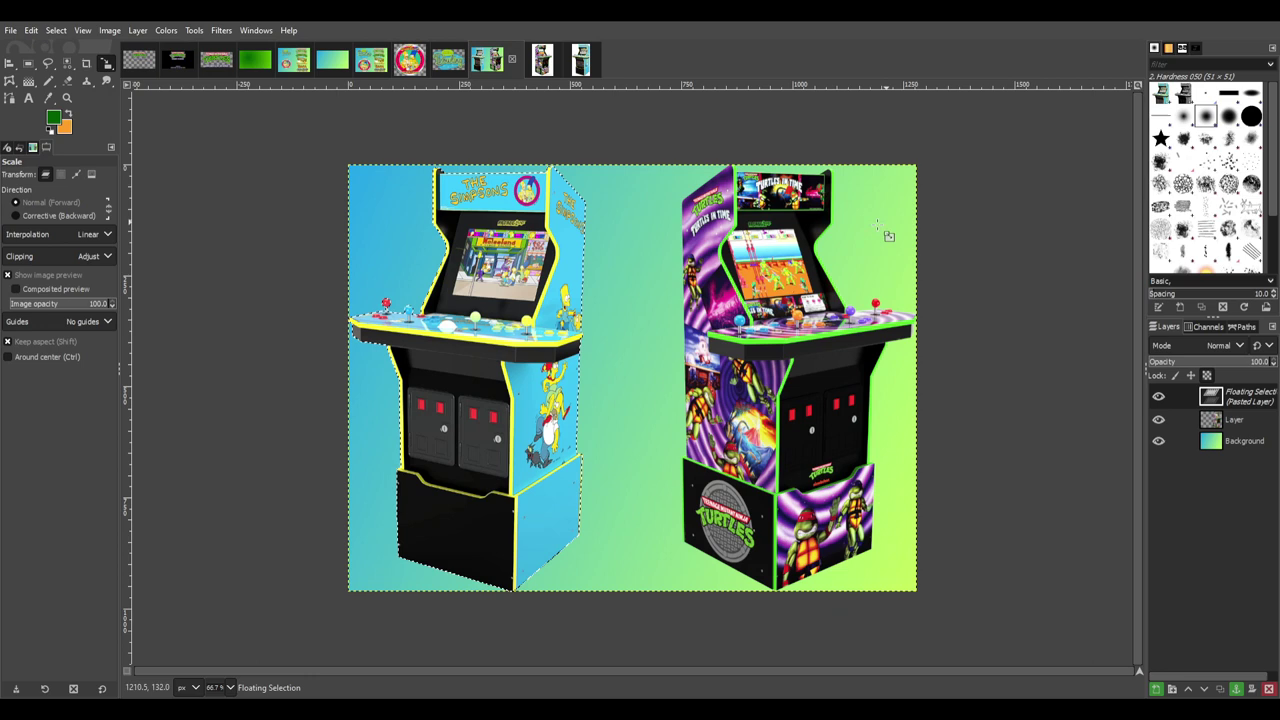
Align the Simpsons cabinet to the left edge of the canvas
left_click(10, 63)
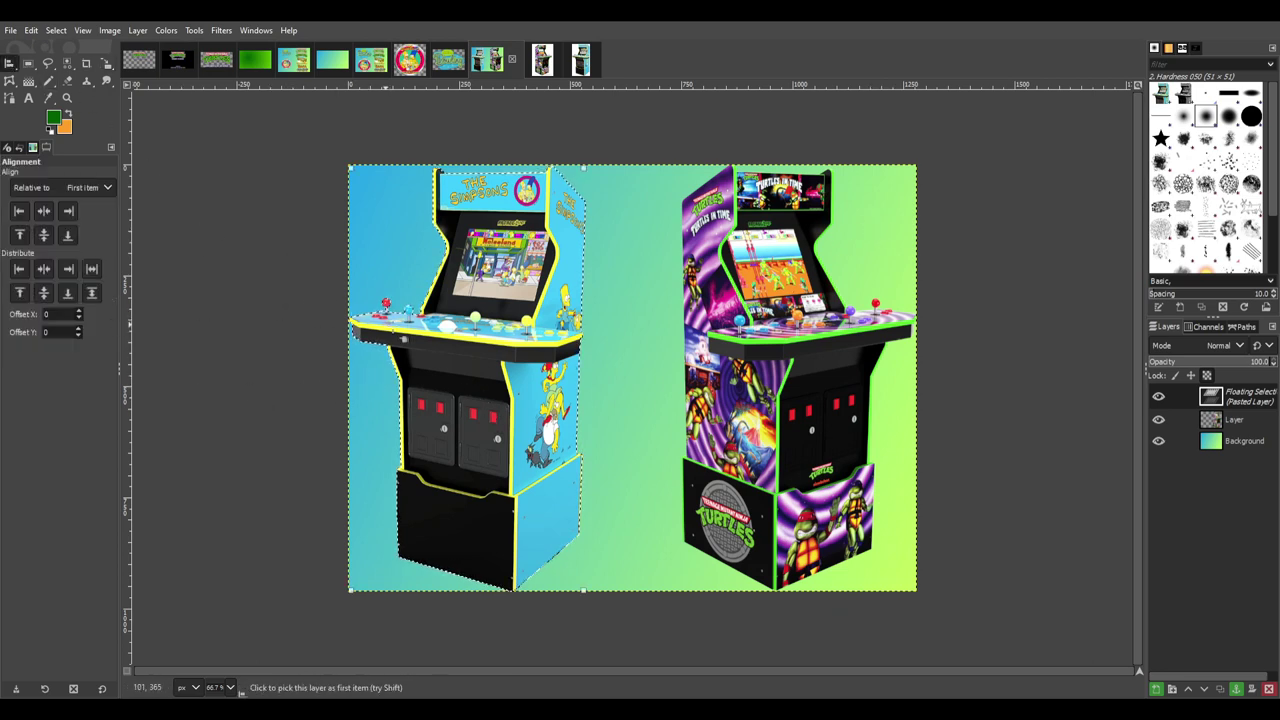
left_click(43, 211)
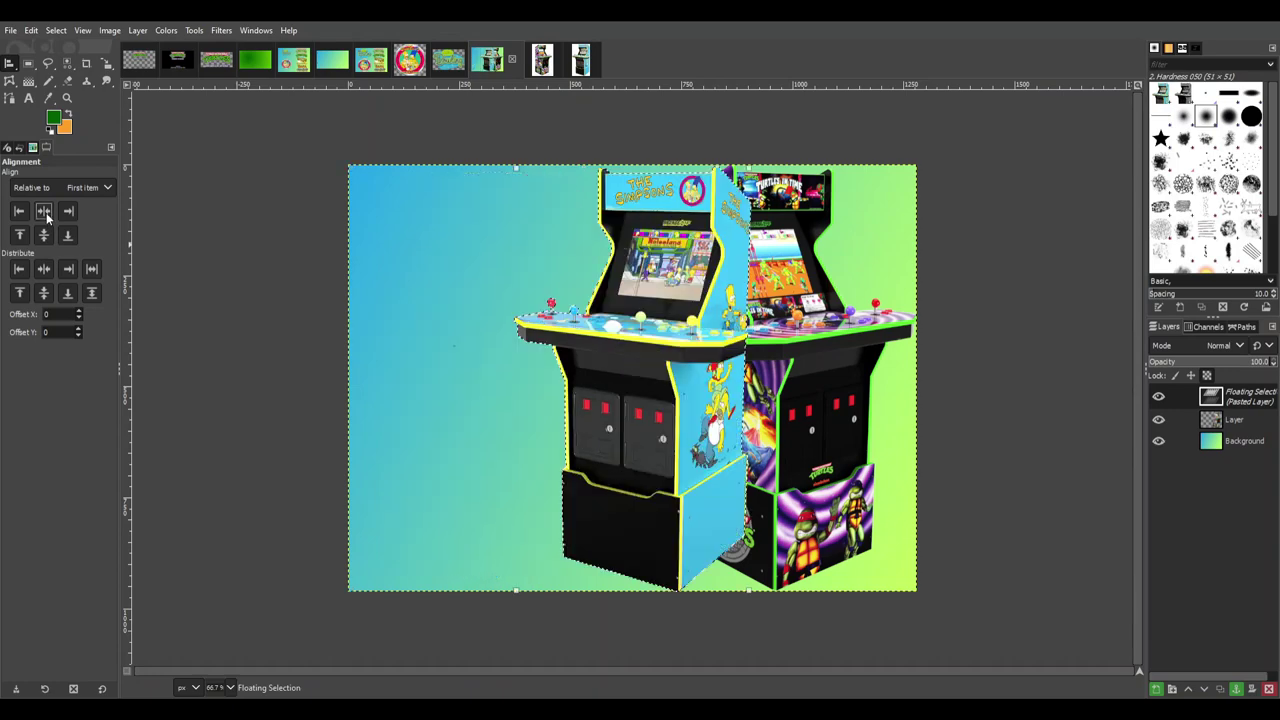
left_click(19, 211)
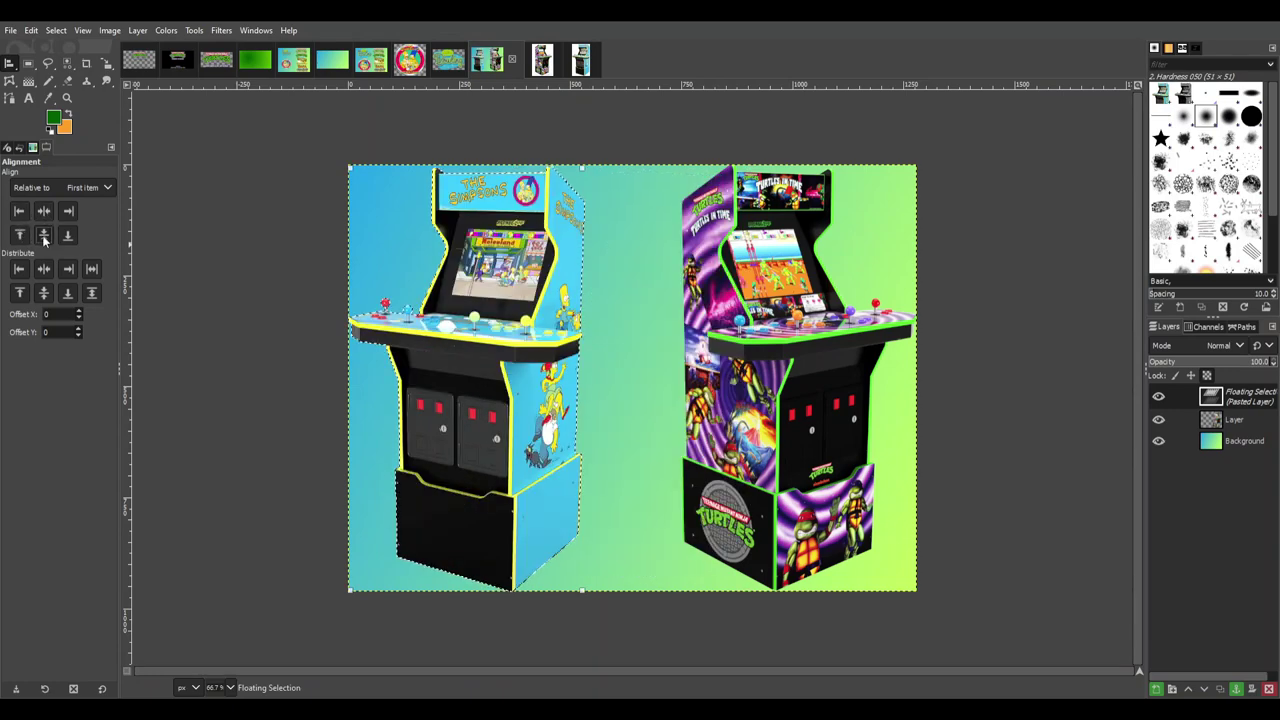
Anchor the floating Simpsons cabinet into Layer using the Rectangle Select tool
left_click(28, 63)
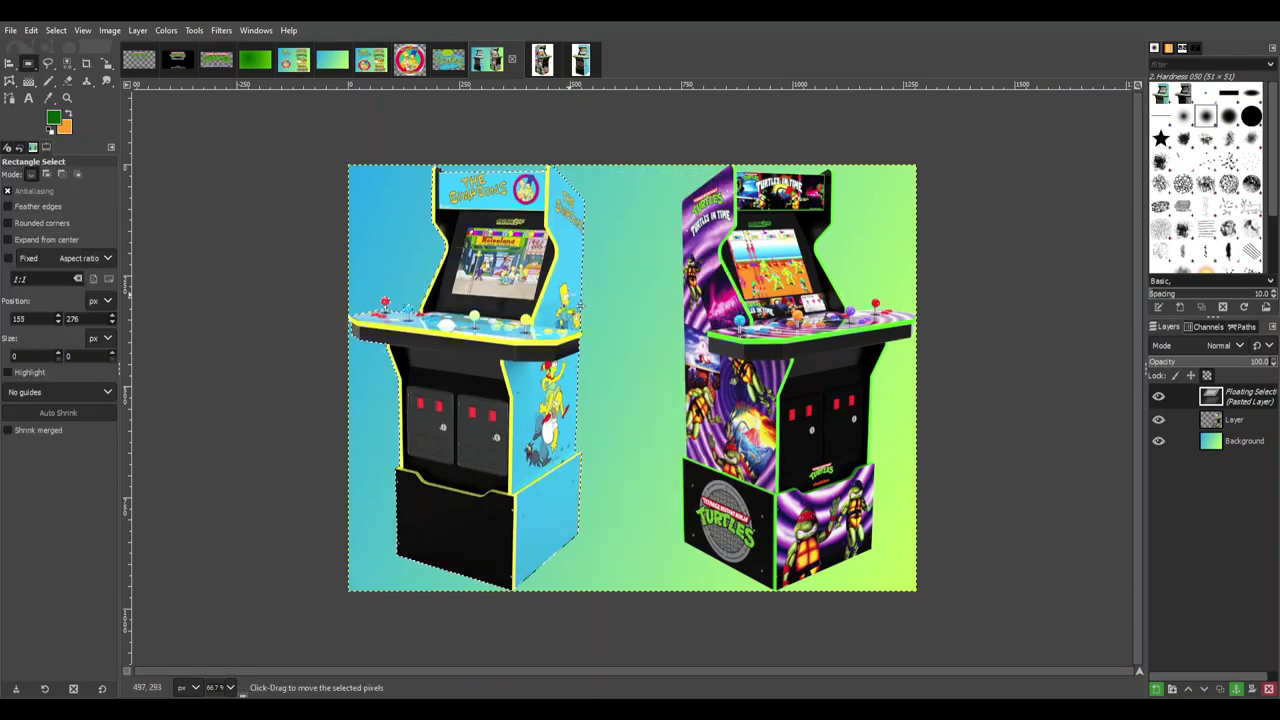
left_click(632, 316)
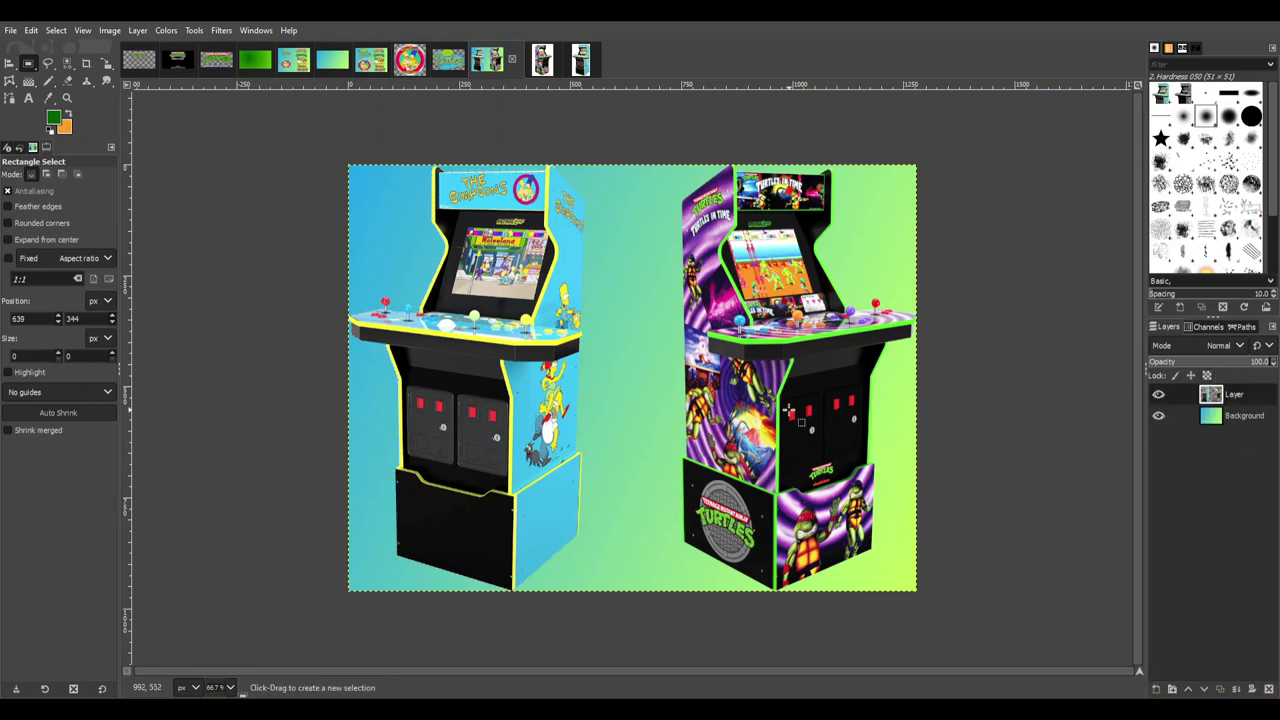